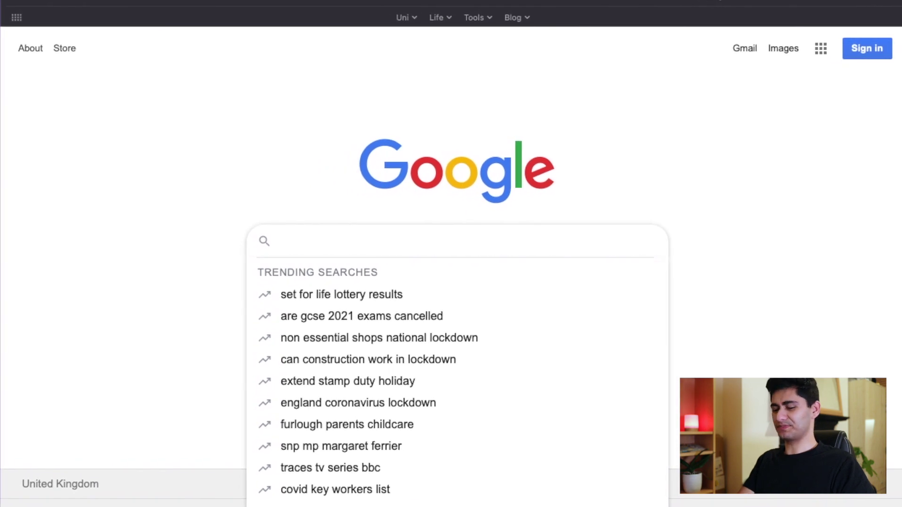
- Search Google for 'notion', open the notion.so result and go to its Sign up page
text(notion)
key(Return)
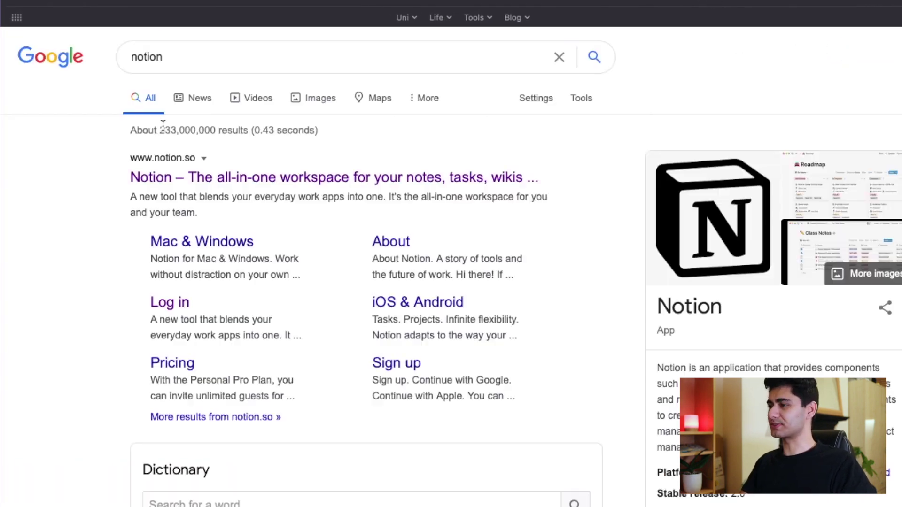
click(202, 181)
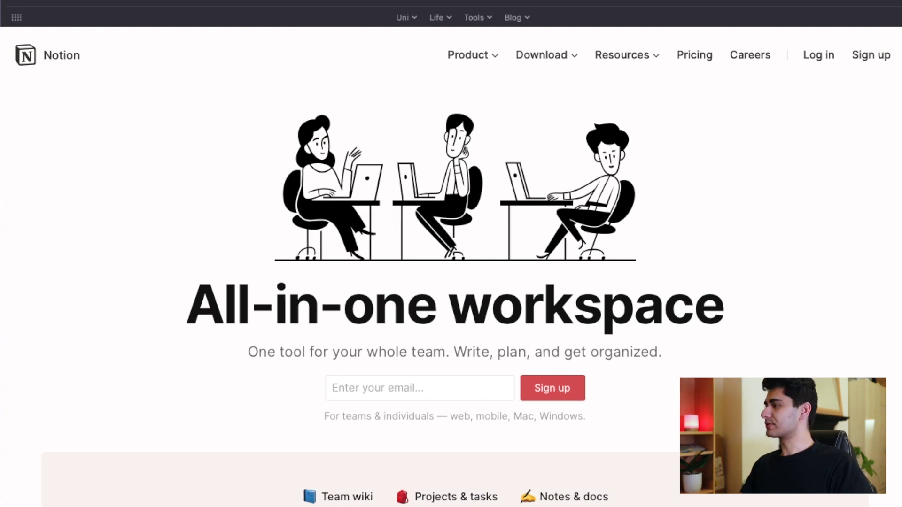
click(872, 55)
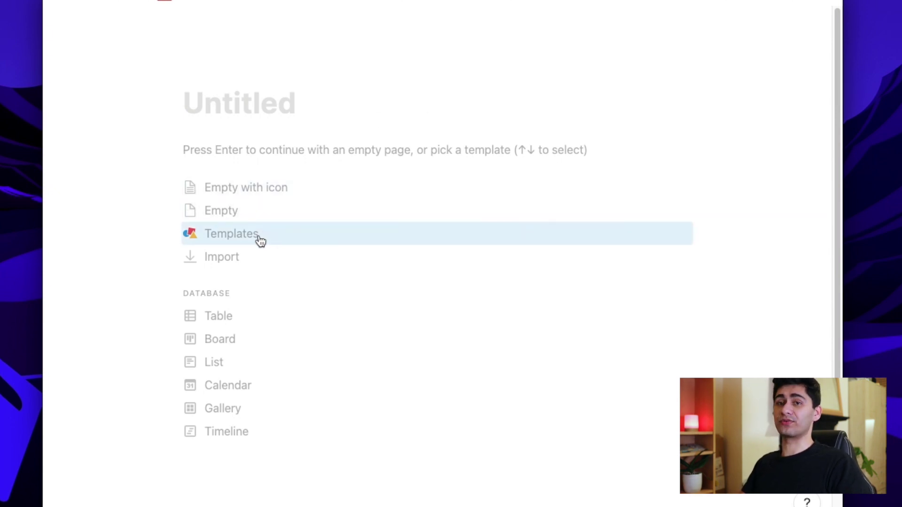
- Start the Untitled page as 'Empty with icon' and bring up the sidebar
click(305, 184)
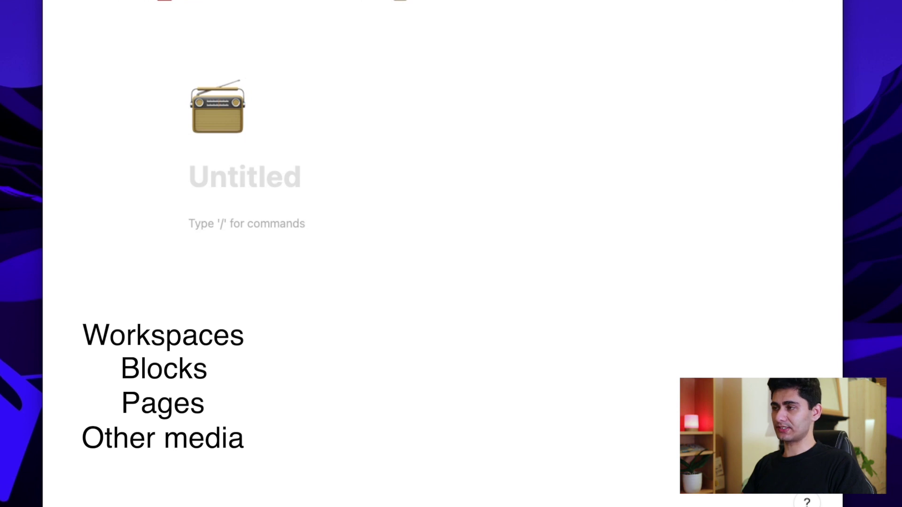
mouse_move(104, 1)
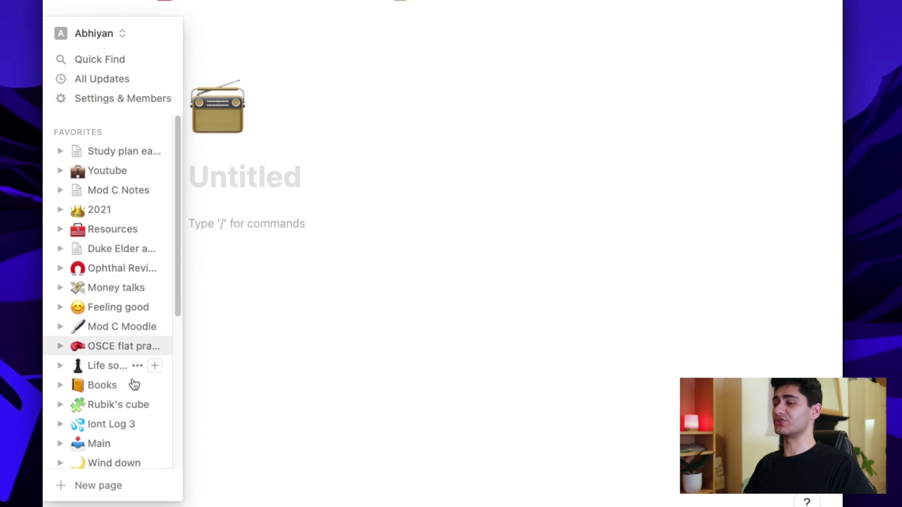
scroll(134, 384, down, 5)
scroll(133, 384, up, 4)
scroll(134, 384, down, 2)
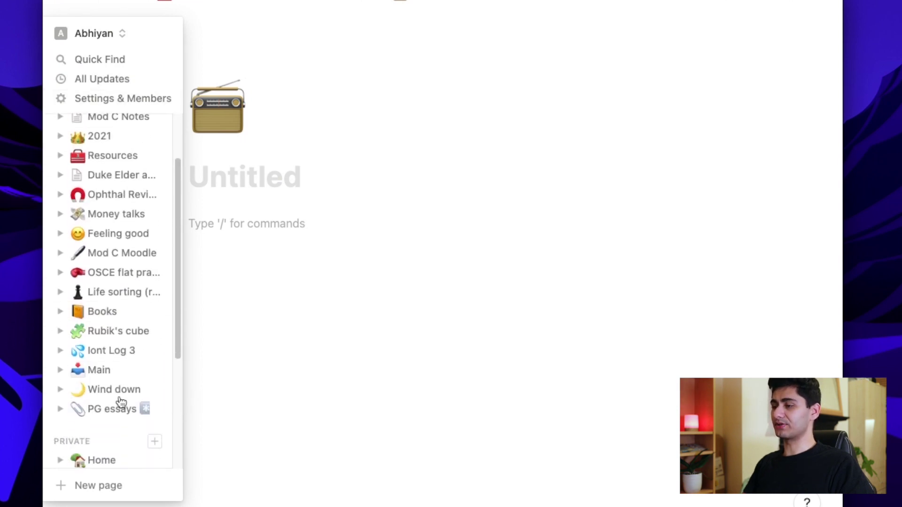
- Create a new page, open it full-window and start it as 'Empty with icon'
click(81, 487)
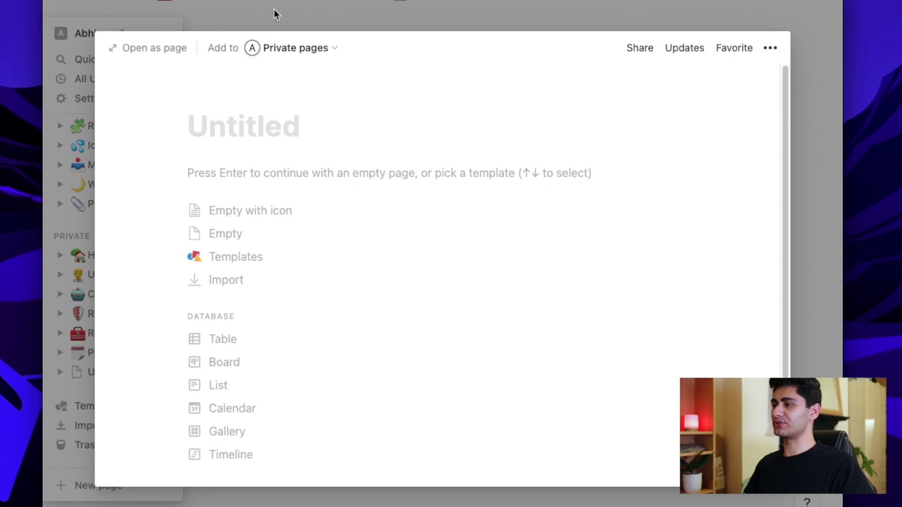
click(158, 48)
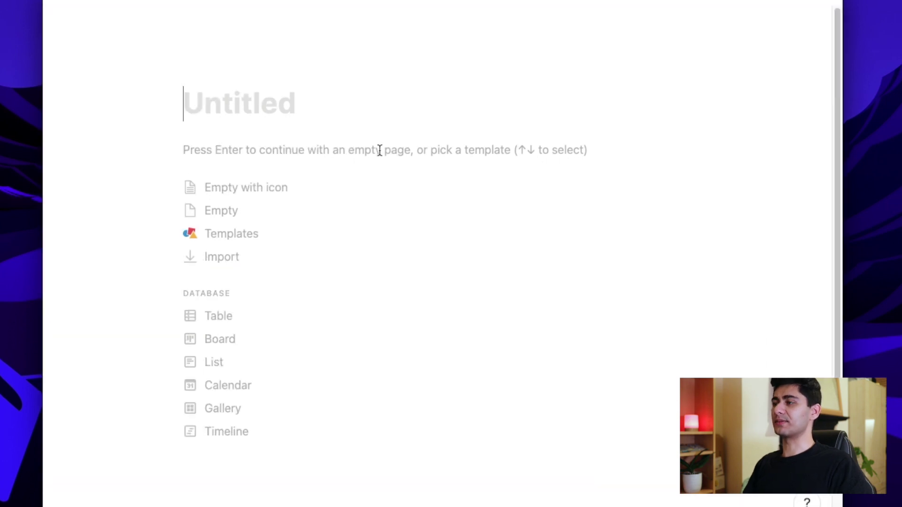
click(291, 188)
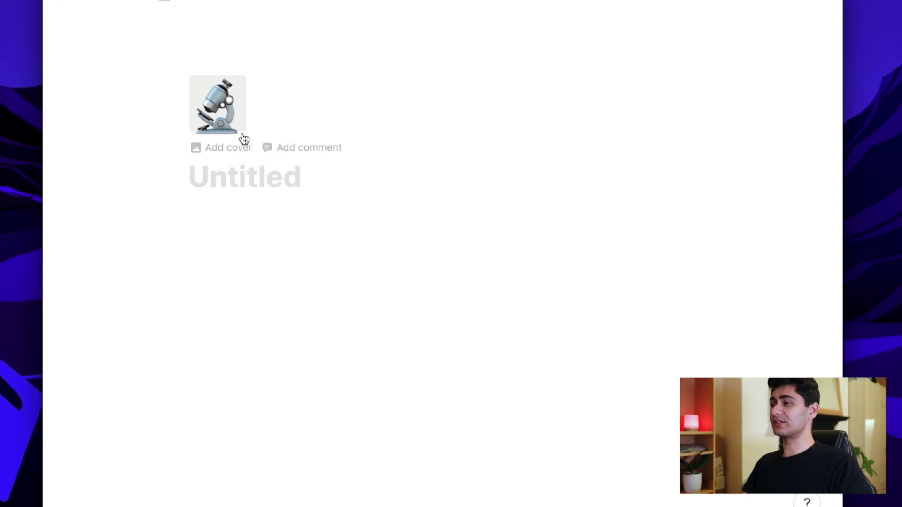
- Set the page icon to the pill emoji found by searching 'med'
click(219, 117)
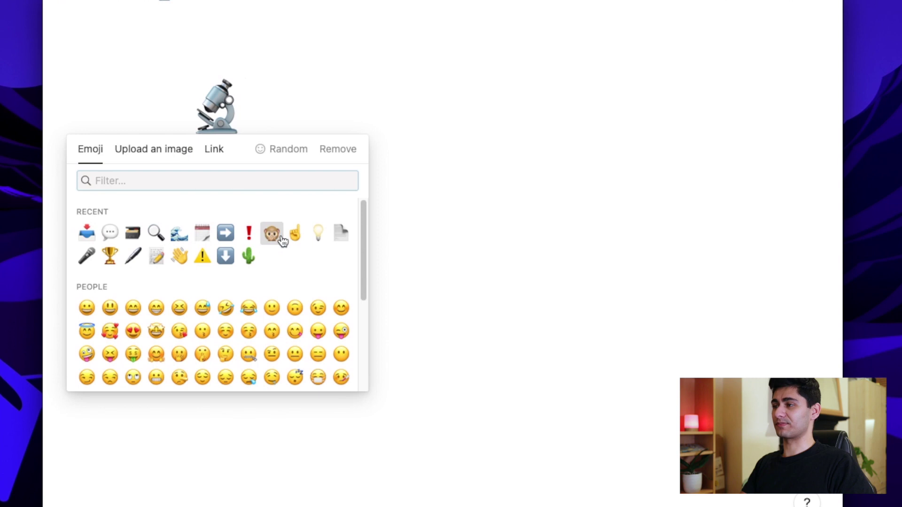
key(Return)
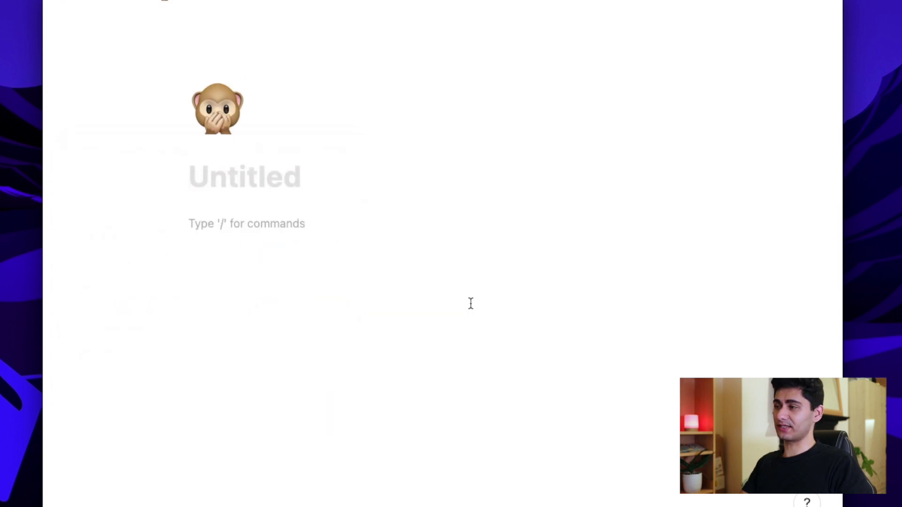
click(245, 125)
text(drug)
key(BackSpace)
key(BackSpace)
text(rug)
key(BackSpace)
key(BackSpace)
key(BackSpace)
key(BackSpace)
text(med)
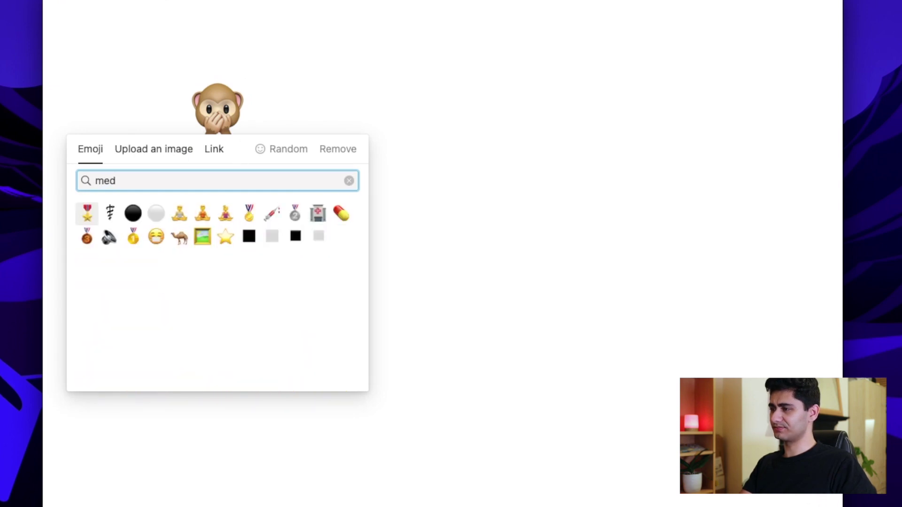
click(341, 218)
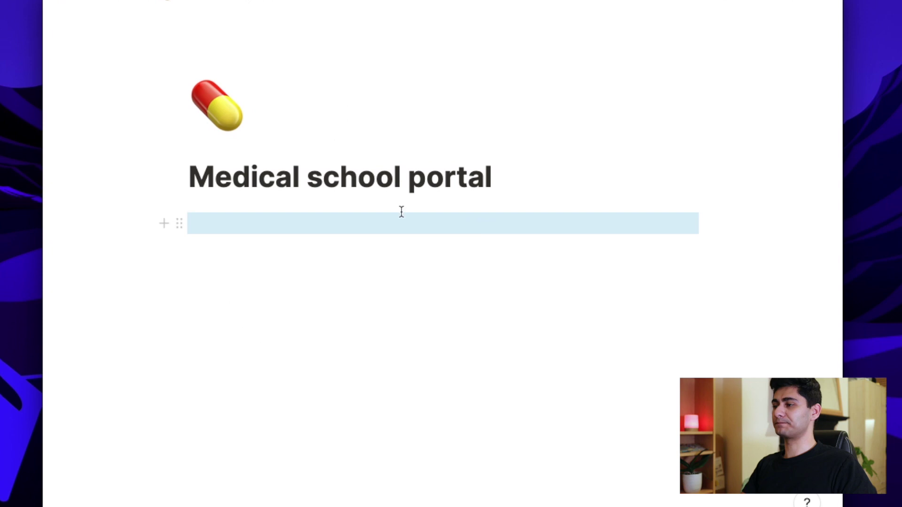
click(475, 225)
- Browse the / block-type menu below the title, then dismiss it
text(/)
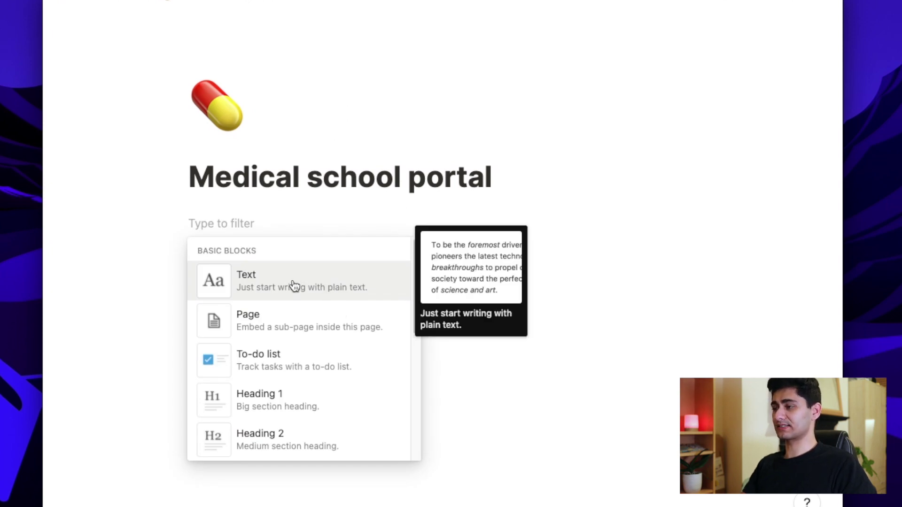
scroll(288, 334, down, 2)
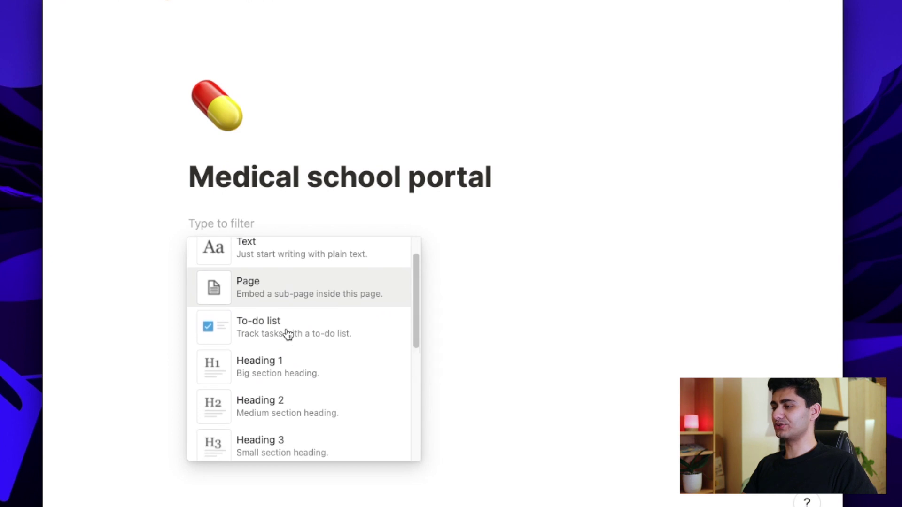
scroll(288, 334, down, 10)
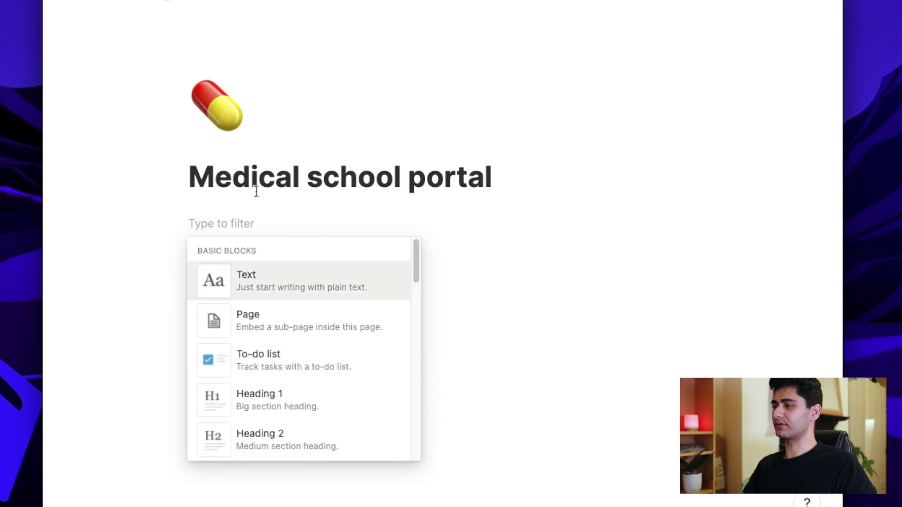
key(Escape)
click(484, 47)
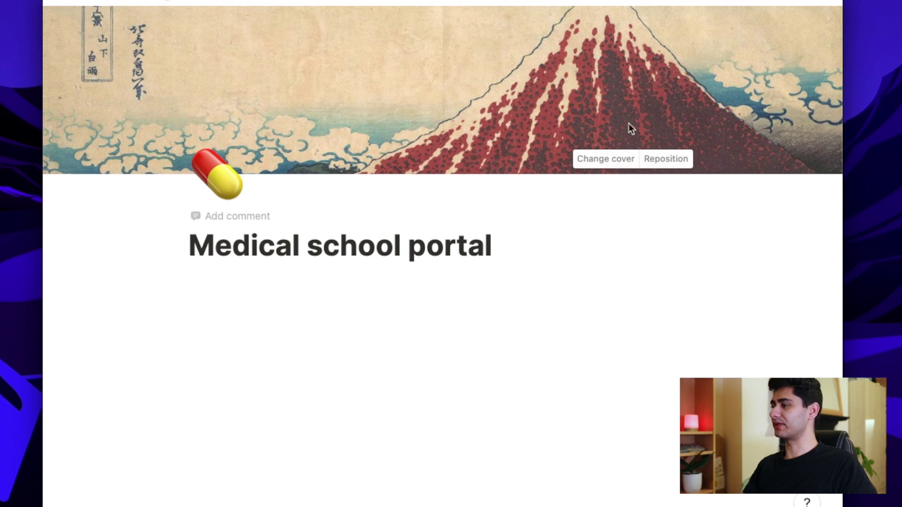
- Change the cover to the blue-red gradient under Color & Gradient
click(612, 161)
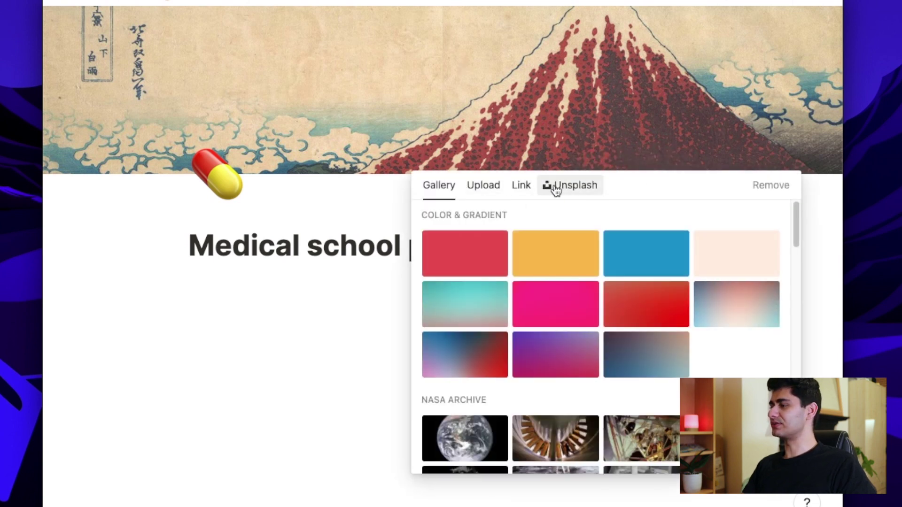
click(555, 189)
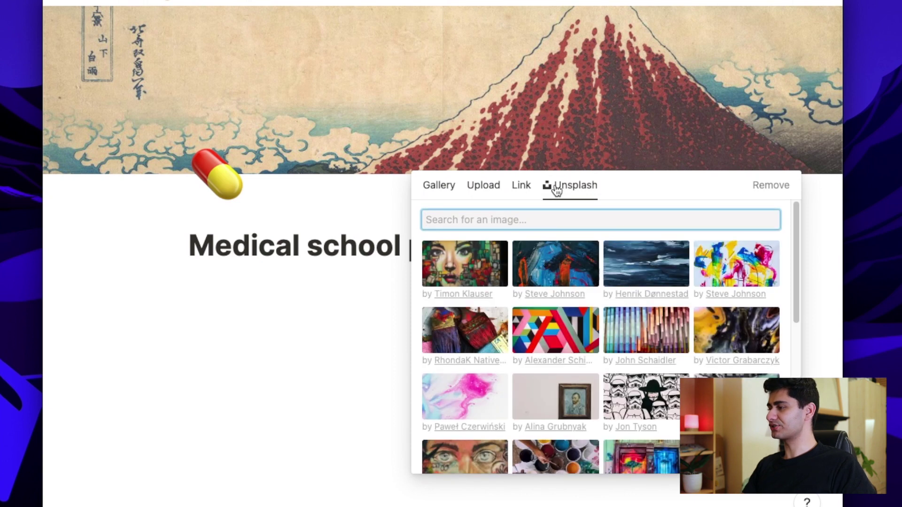
click(439, 185)
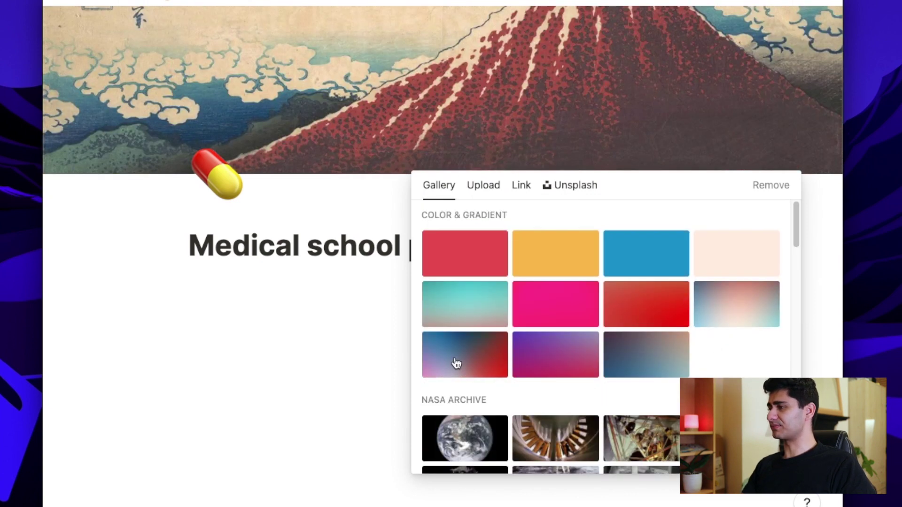
click(482, 367)
click(242, 363)
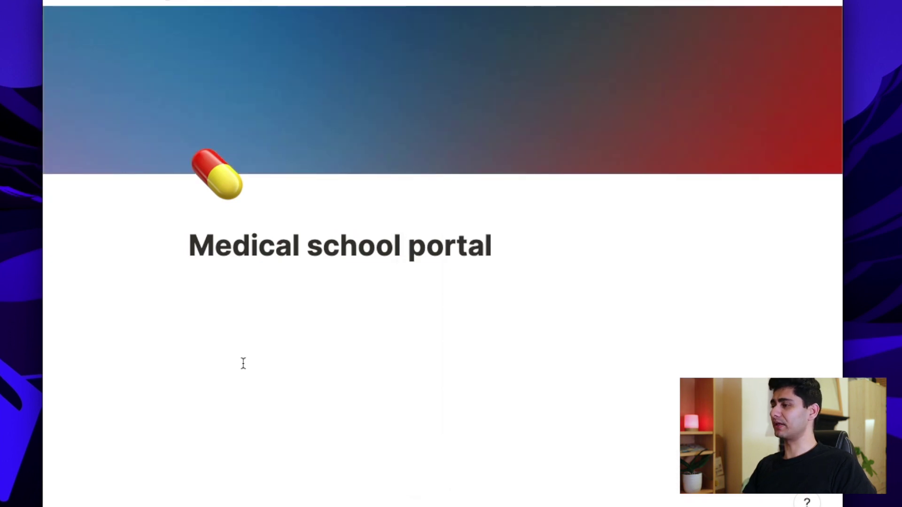
- Insert a /callout block with a trophy emoji reading 'You snooze you loose, go get it!'
text(/call)
key(Return)
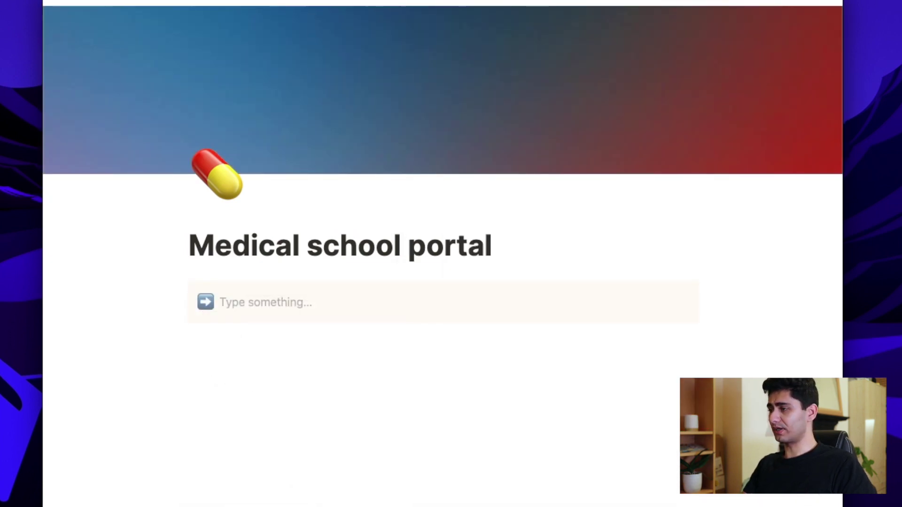
click(207, 301)
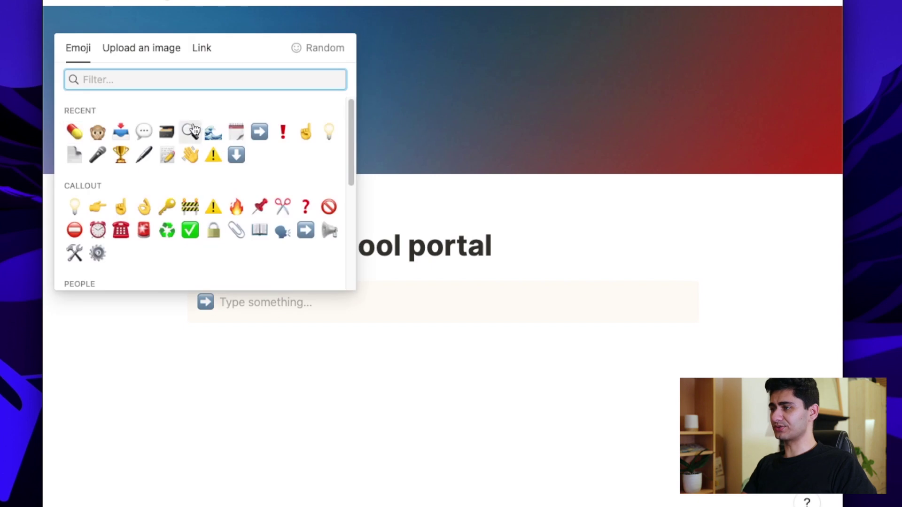
click(127, 152)
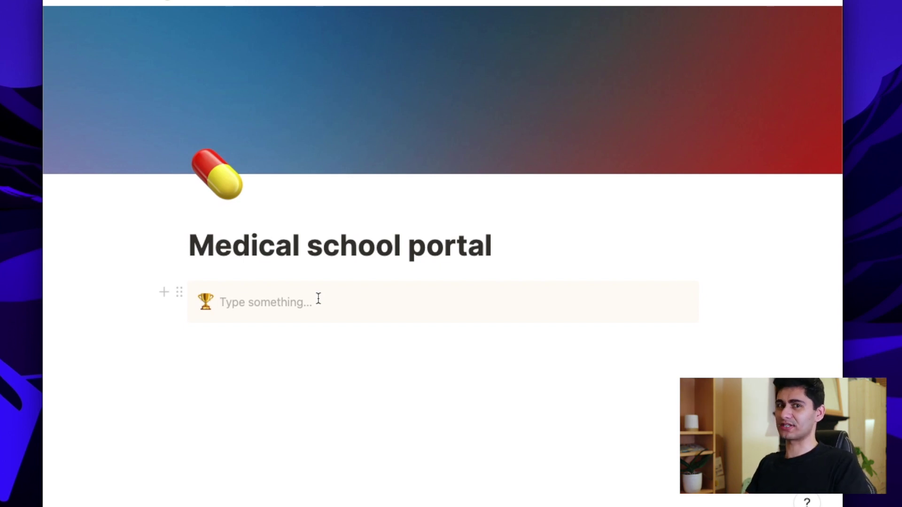
text(You s)
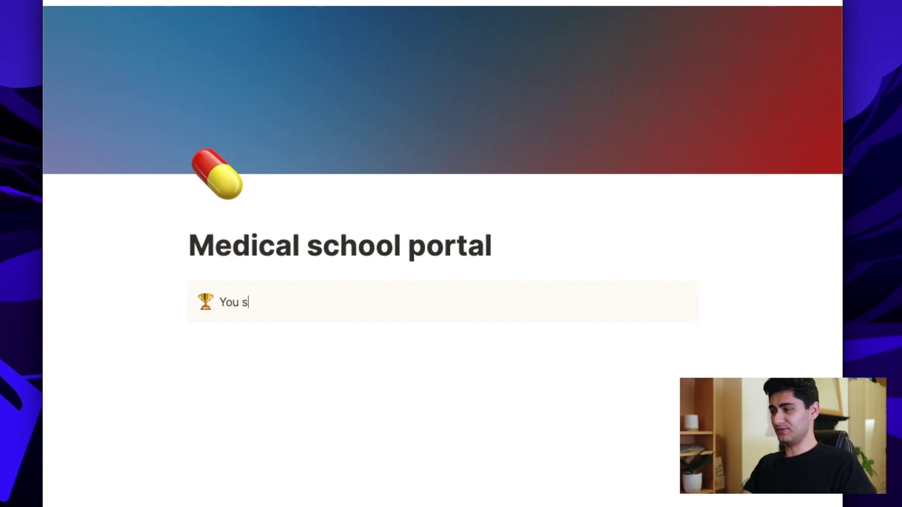
text(nooze you loose, go get it!)
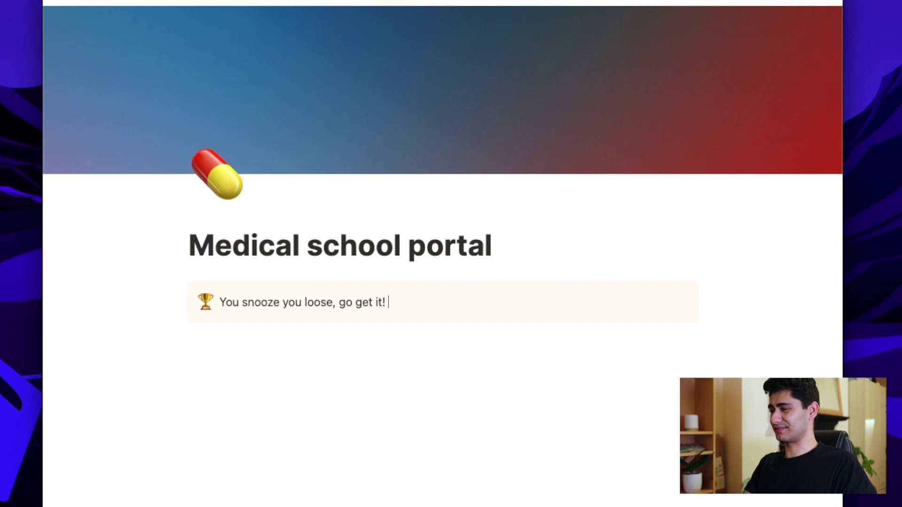
- Add a Heading 3 block reading 'Year 5' below the callout
click(235, 356)
text(/3)
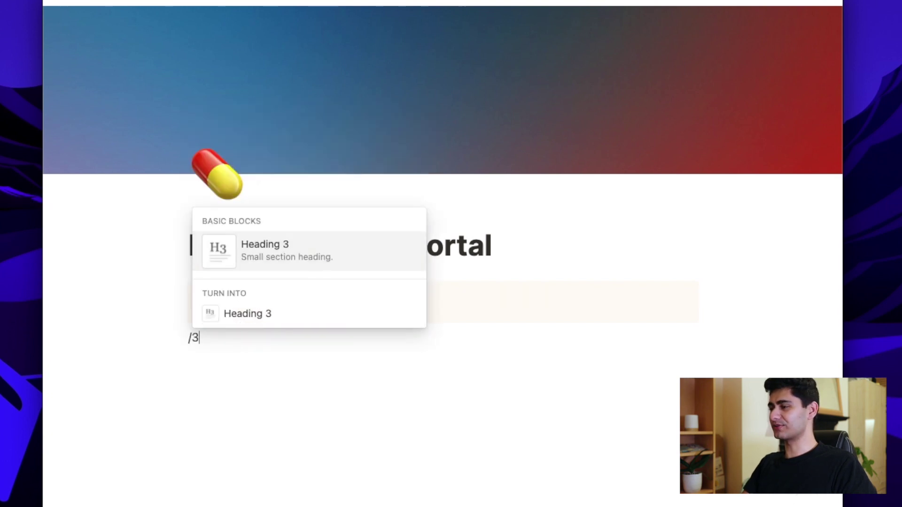
key(Return)
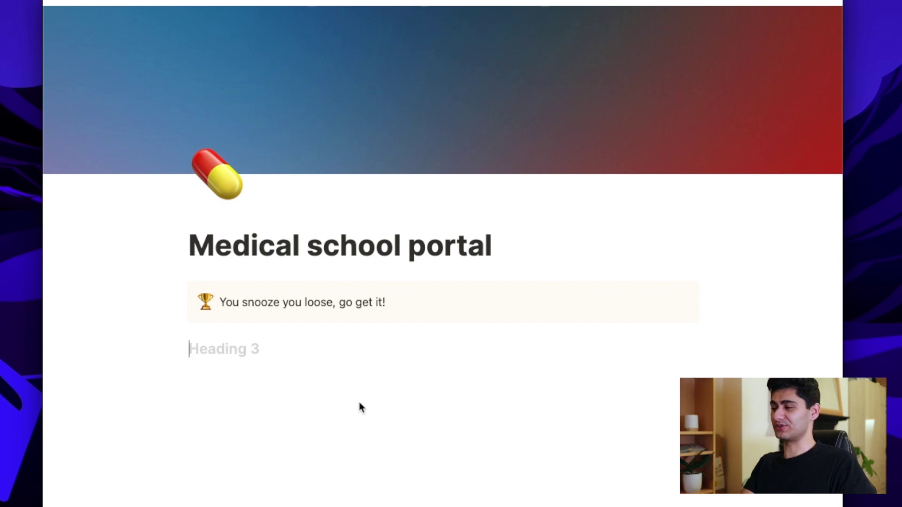
text(Year 5)
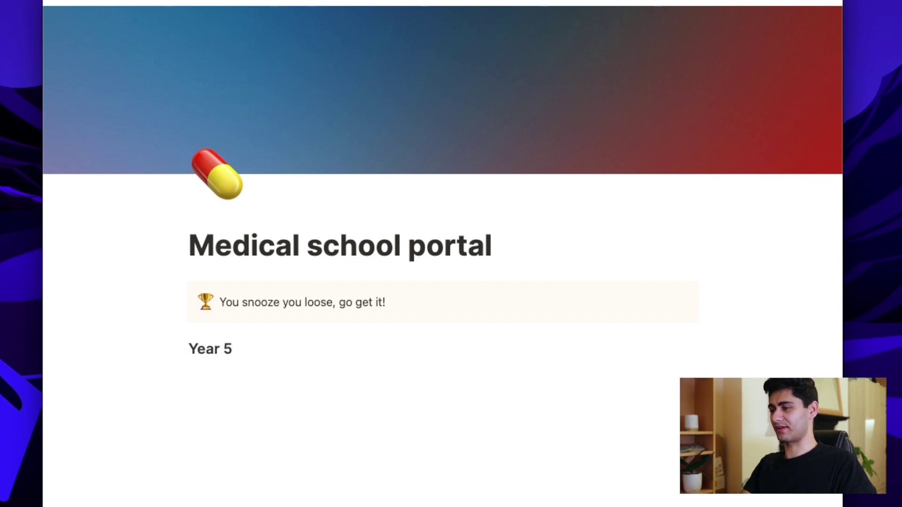
- Insert Heading 3 blocks 'Year 4' and then 'Year 3' above Year 5
key(Return)
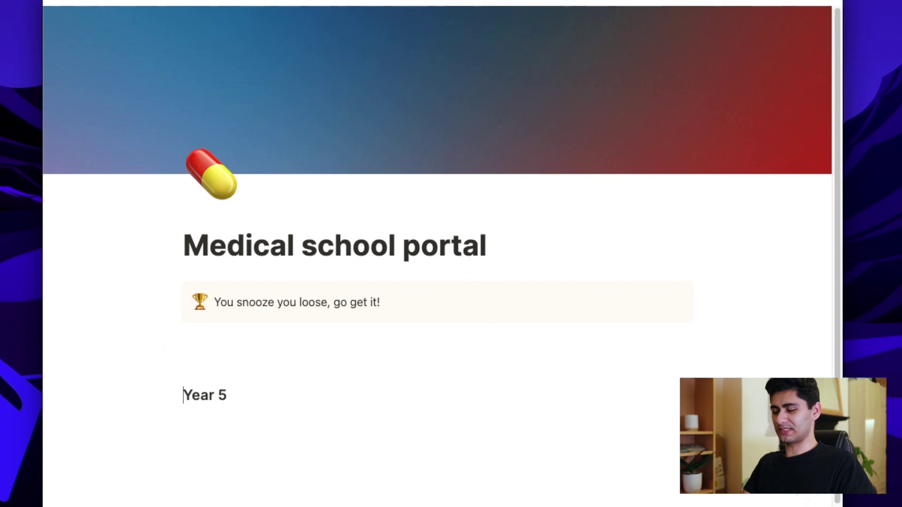
key(Up)
text(/h3)
key(Return)
text(Year 4)
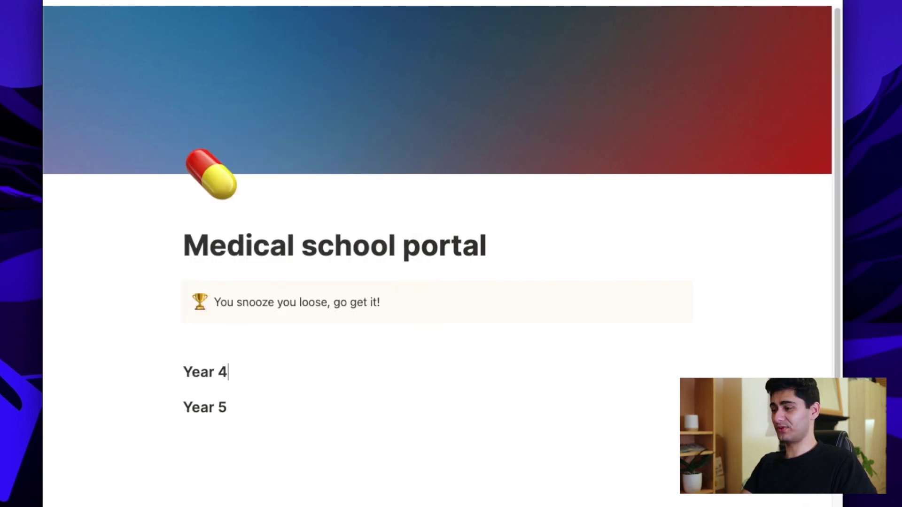
key(Return)
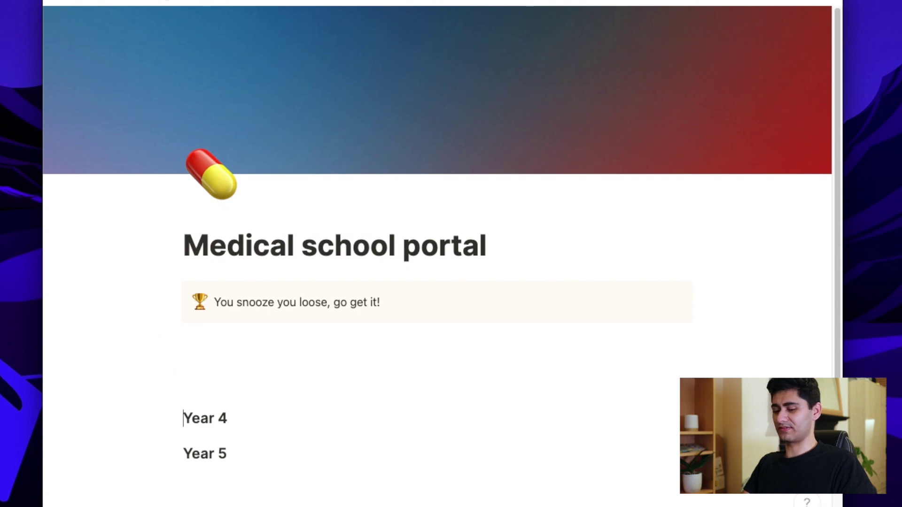
key(Up)
key(Up)
text(/)
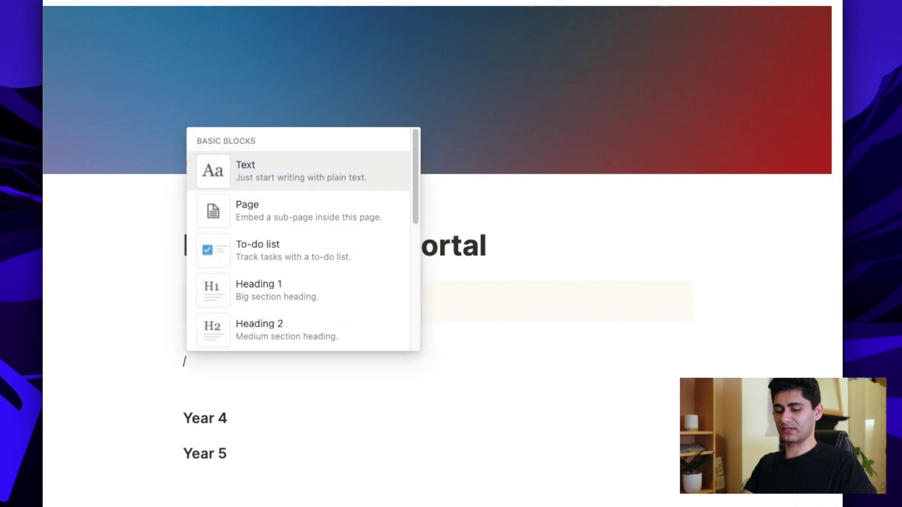
text(h3)
key(Return)
text(Year 3)
key(Return)
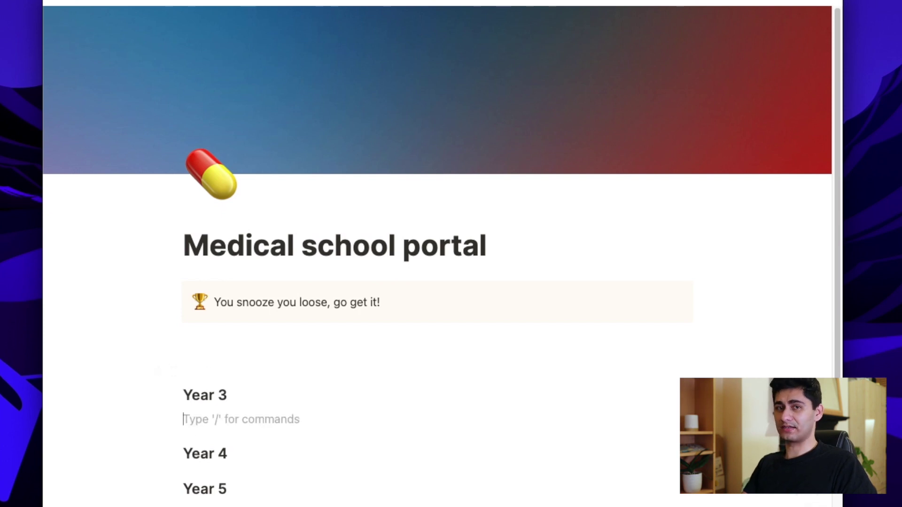
- Insert a /toc table of contents block on the empty line under the callout
click(262, 338)
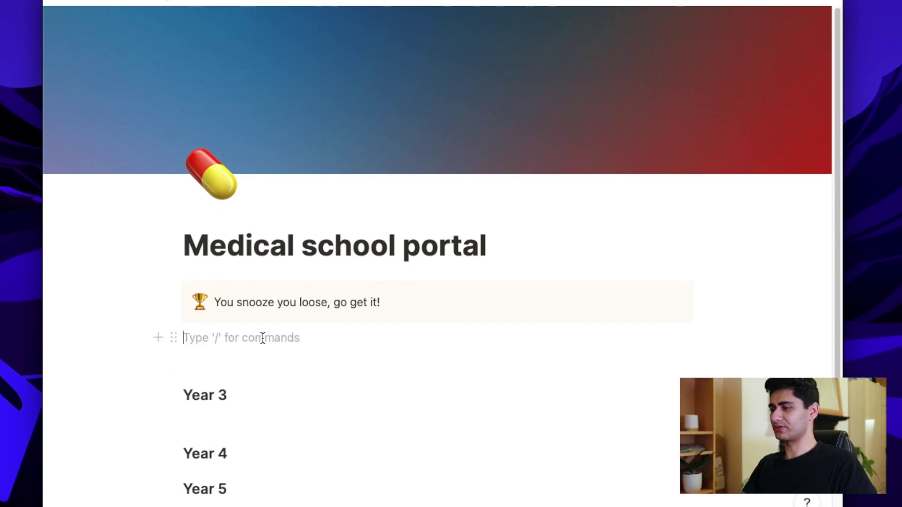
text(/t)
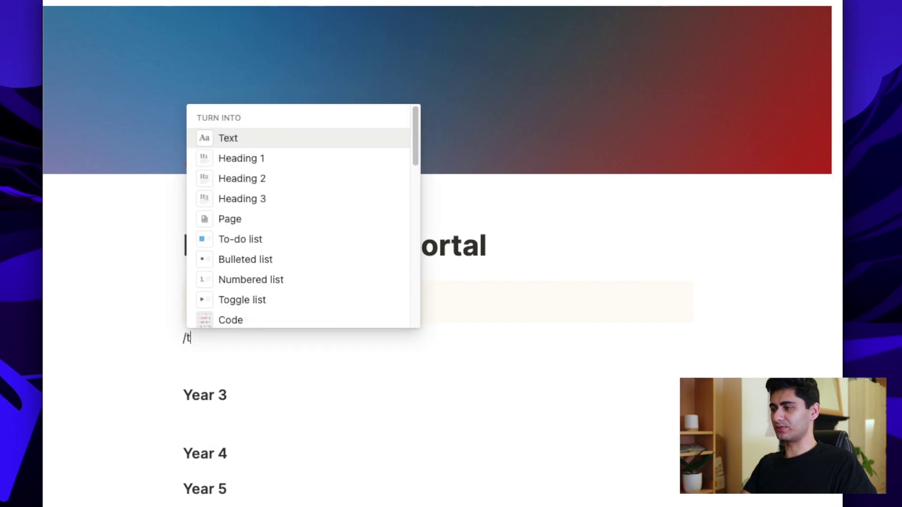
text(oc)
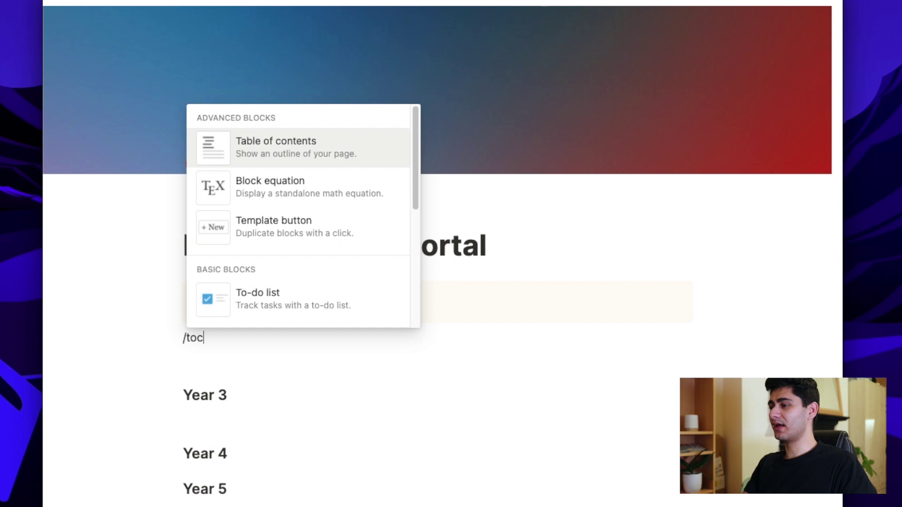
key(Return)
- Test the contents links to Year 3, 4 and 5, and undo the extra empty lines
scroll(263, 362, down, 3)
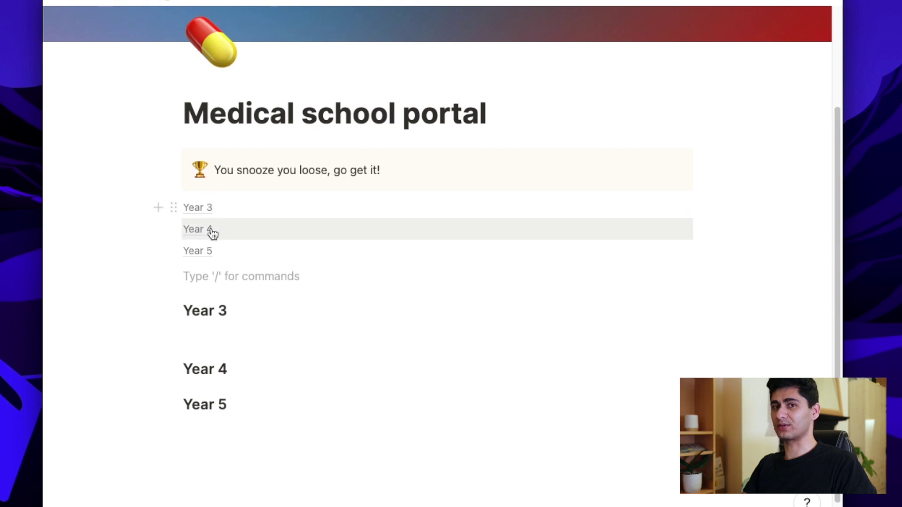
scroll(254, 347, down, 2)
click(199, 163)
click(197, 184)
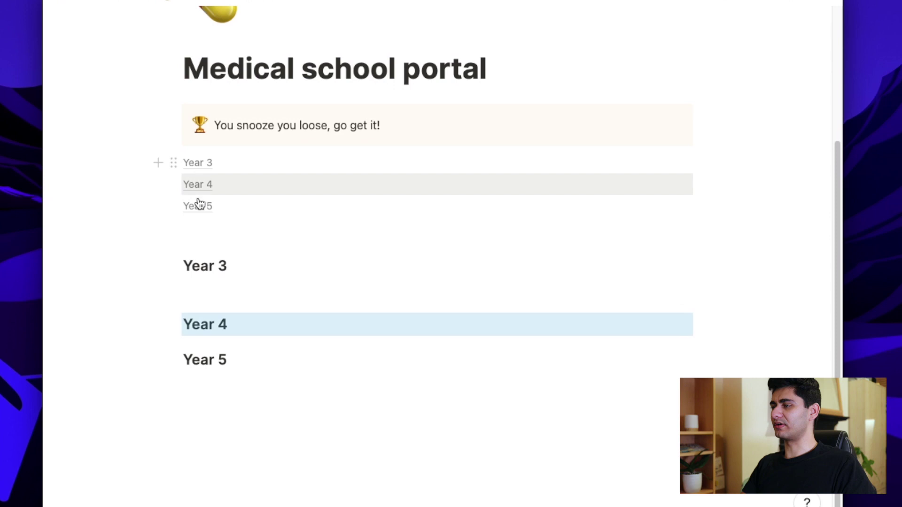
click(199, 206)
click(198, 233)
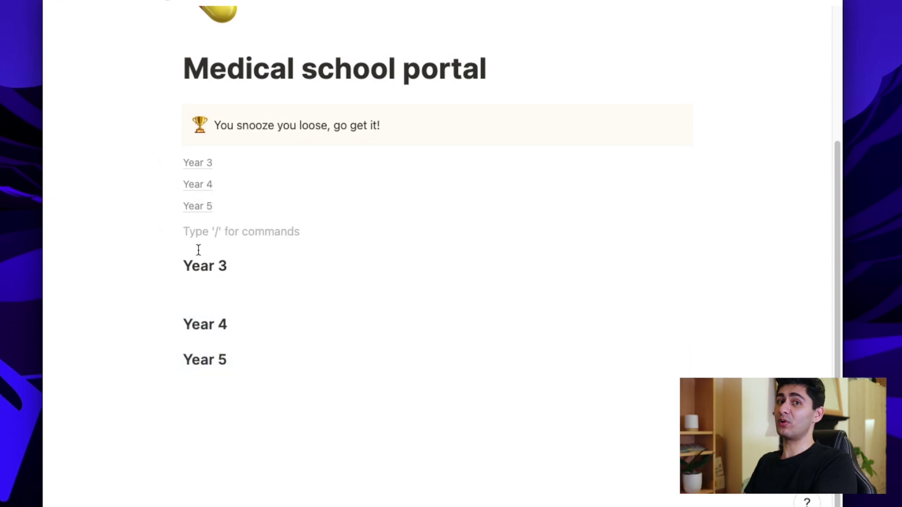
click(201, 206)
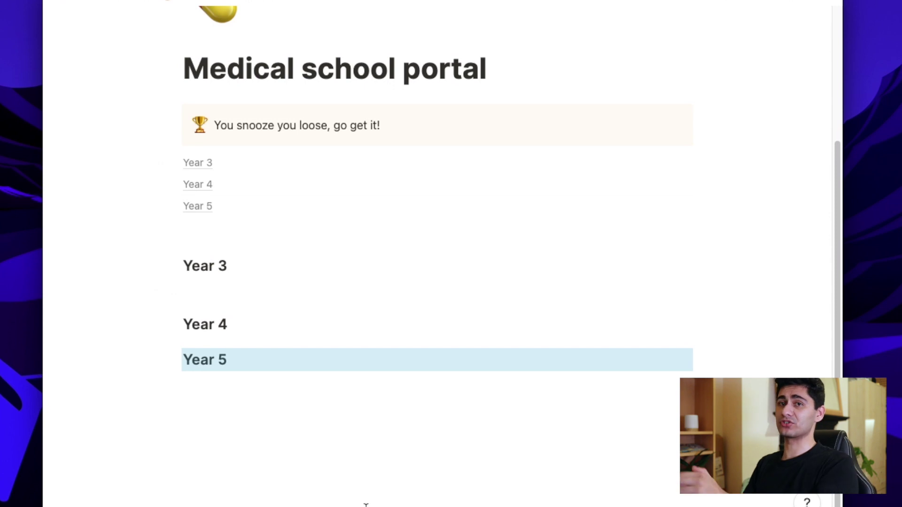
key(ctrl+z)
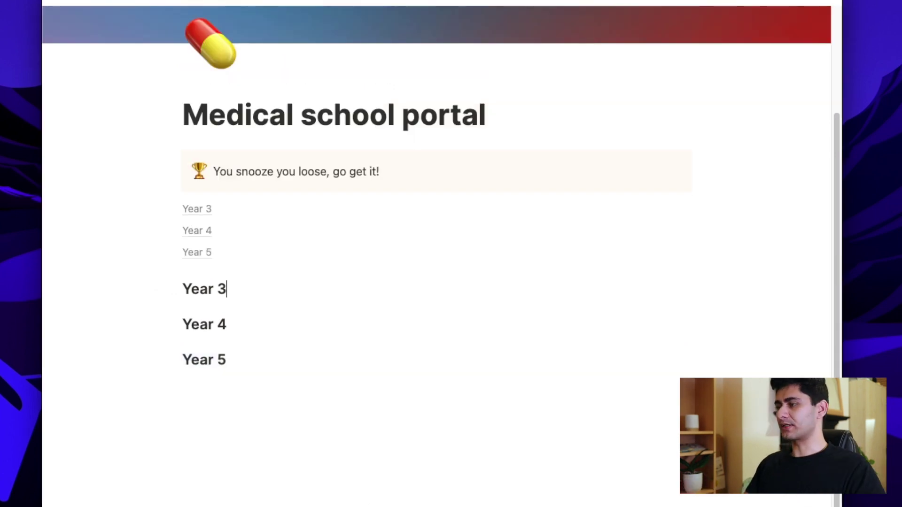
- Paste Module A, B and C lines under Year 3, Year 4 and Year 5
key(Return)
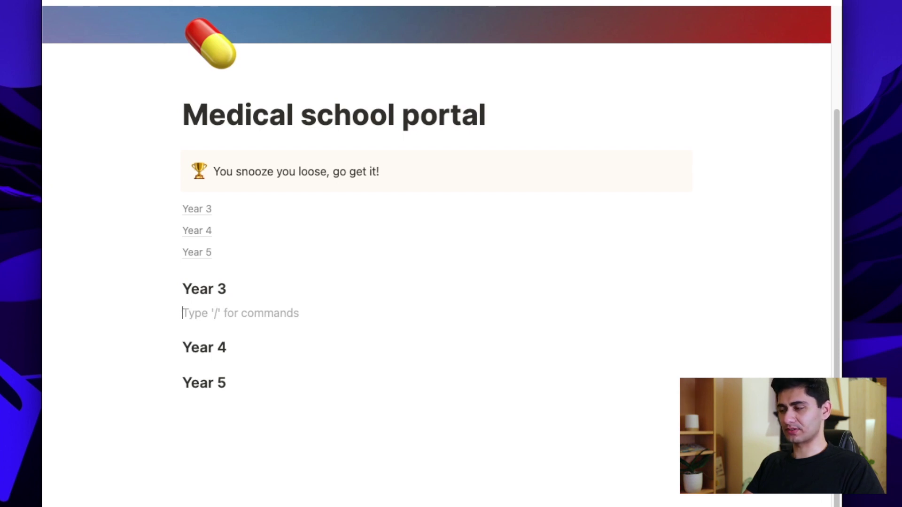
text(Module A Module B Module C)
click(265, 372)
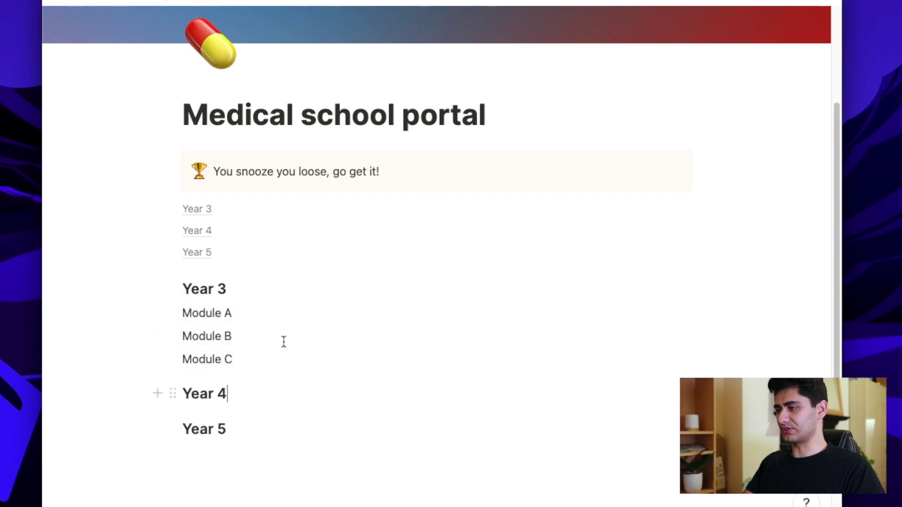
key(Return)
text(Module A Module B Module C)
click(242, 395)
key(Return)
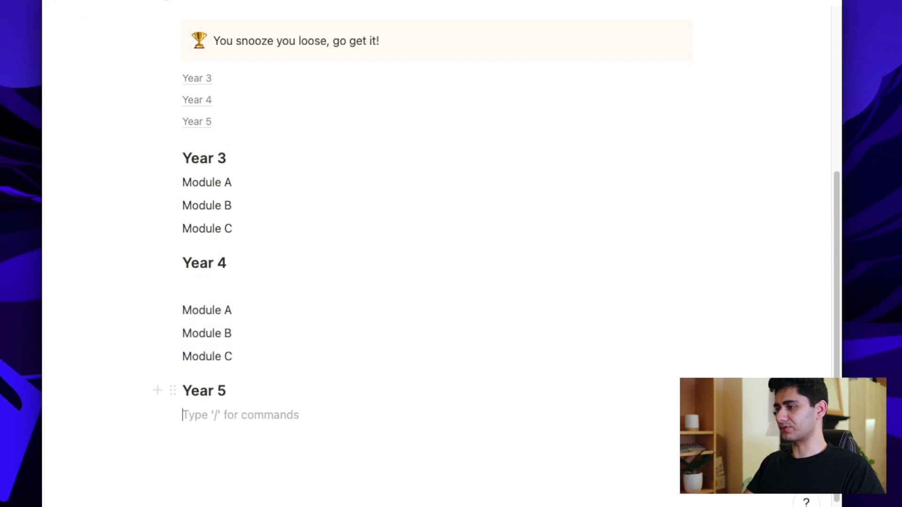
text(Module A Module B Module C)
- Turn Year 3's modules into sub-pages and check the Module A page
scroll(239, 356, down, 2)
click(242, 334)
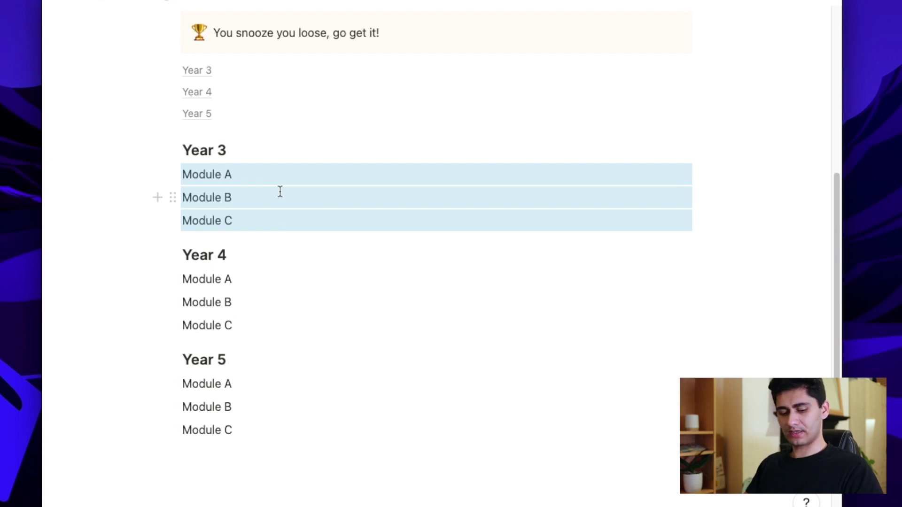
key(ctrl+alt+9)
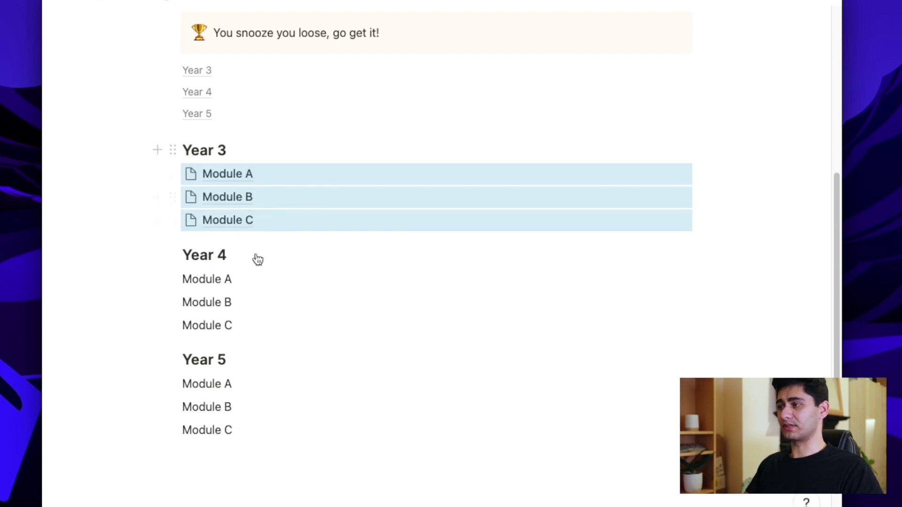
click(225, 265)
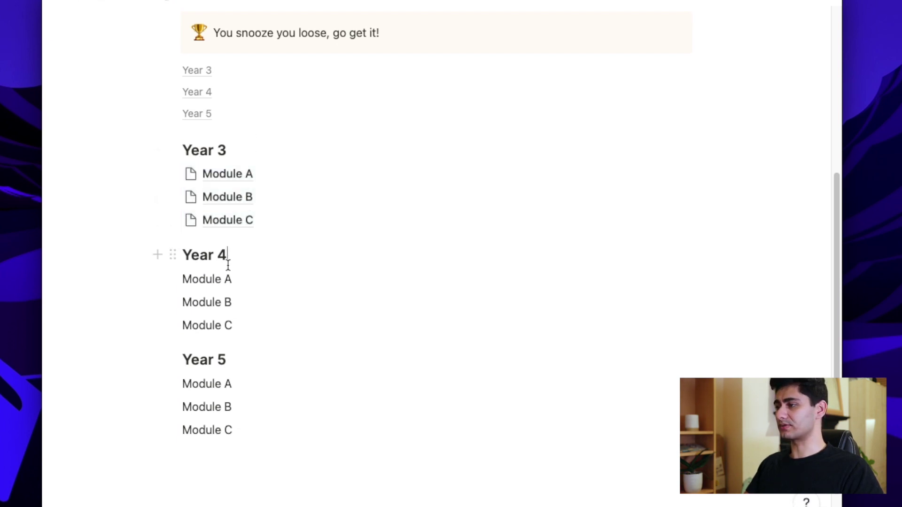
click(236, 175)
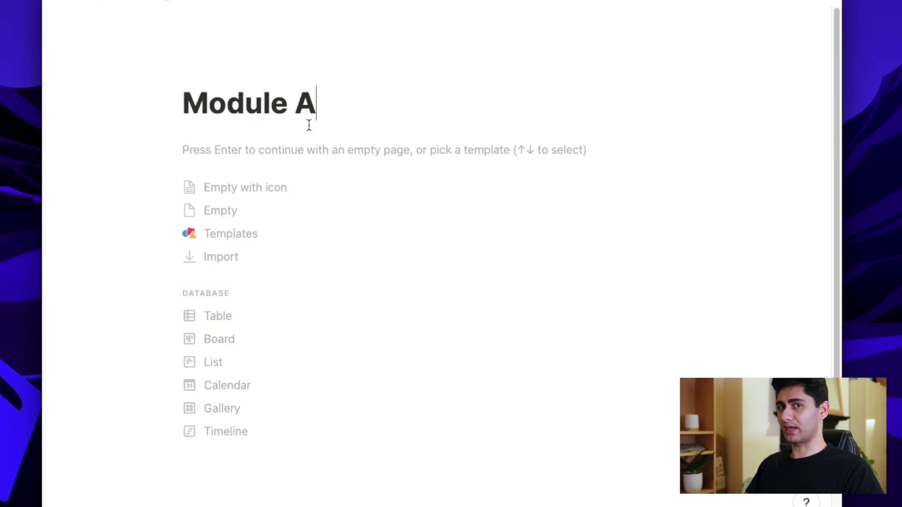
click(185, 2)
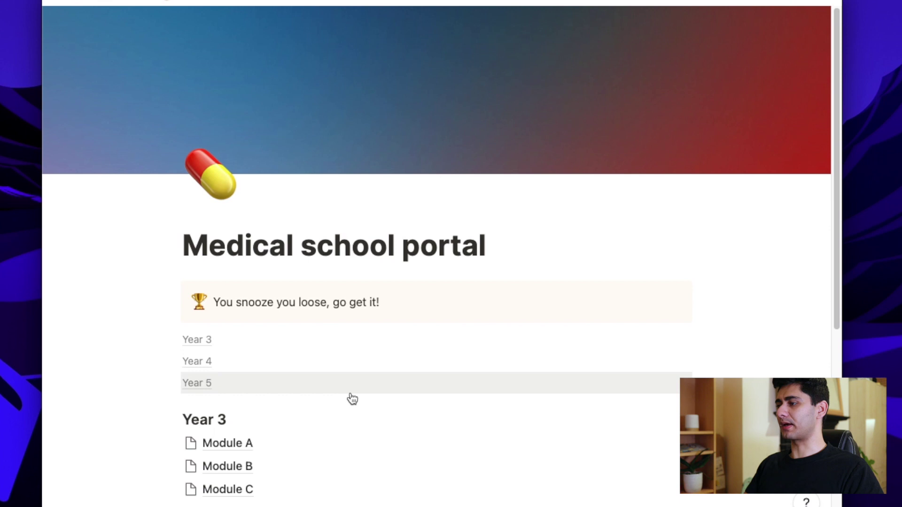
- Place the Year 4 and Year 5 headings as columns beside Year 3
scroll(351, 399, down, 7)
drag(244, 266, 193, 224)
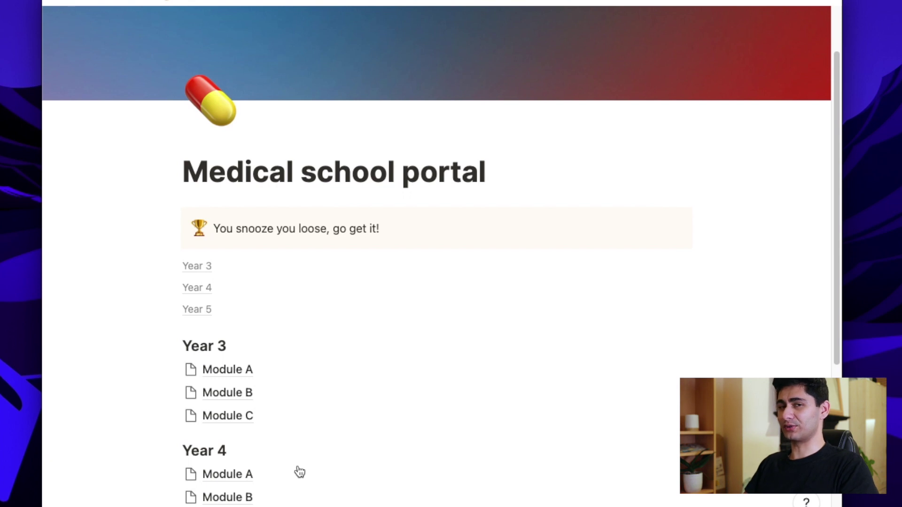
scroll(300, 471, down, 5)
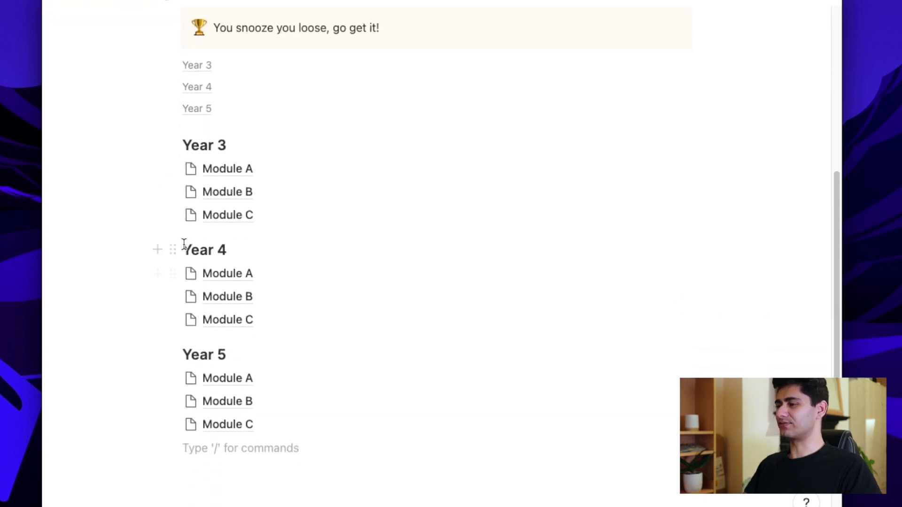
drag(173, 249, 739, 141)
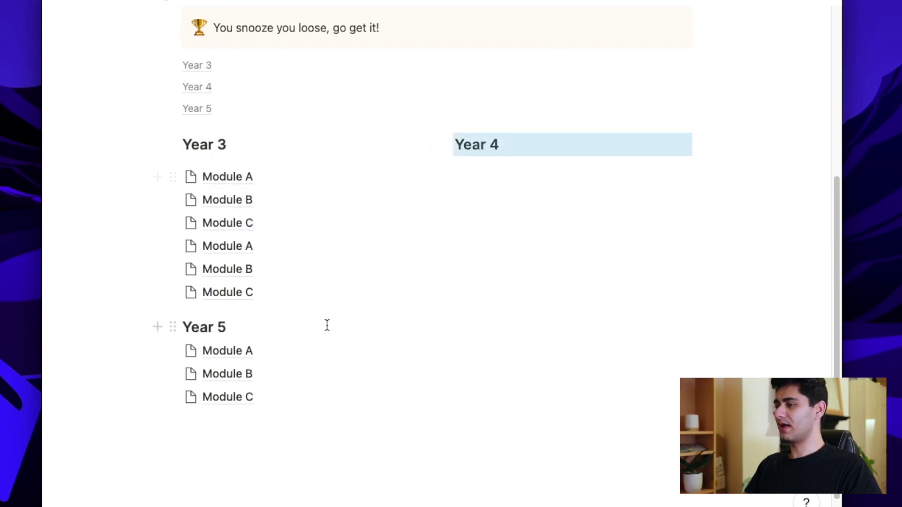
drag(173, 327, 743, 139)
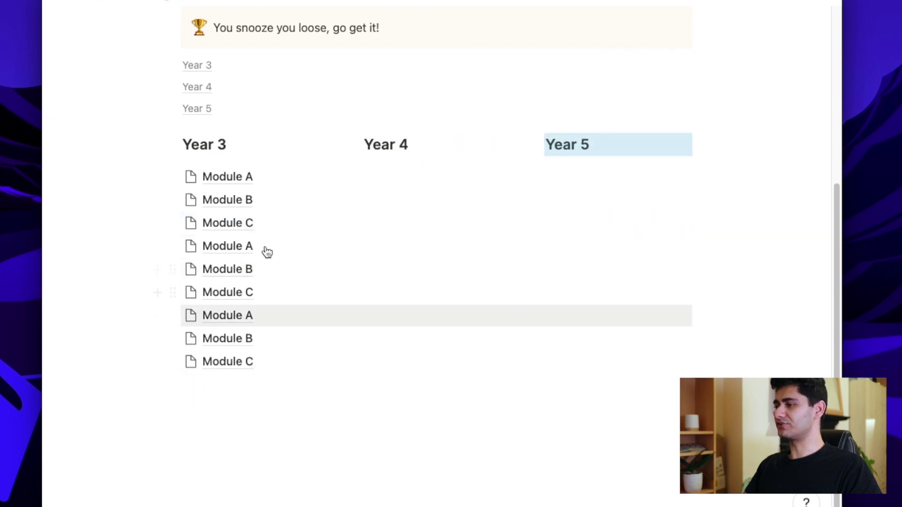
- Move each group of Module A, B and C pages into its year column
drag(257, 391, 248, 315)
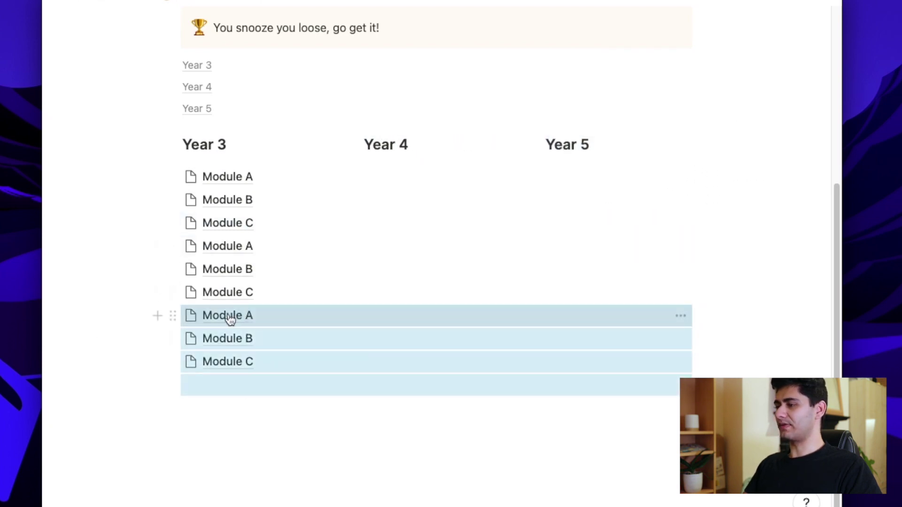
drag(176, 314, 575, 155)
drag(288, 410, 238, 342)
drag(175, 338, 404, 155)
click(264, 395)
drag(249, 392, 238, 313)
drag(174, 311, 177, 211)
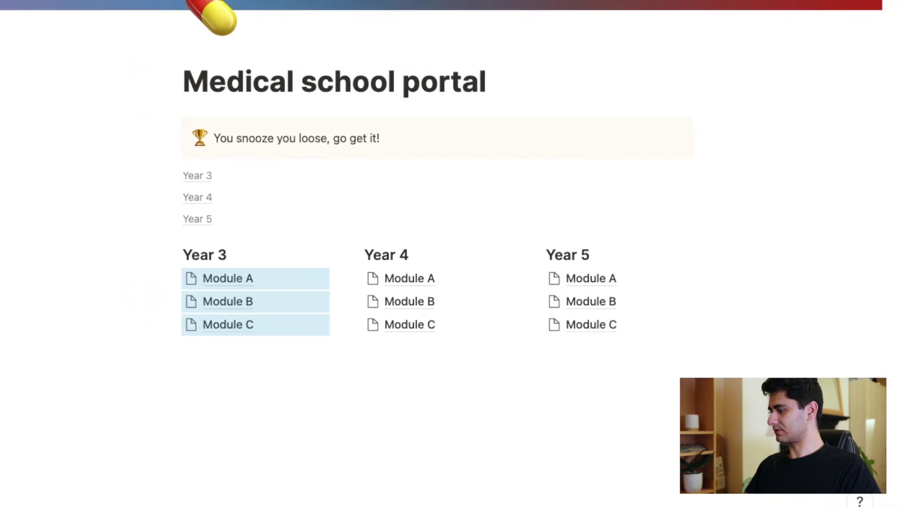
click(498, 343)
- Set the page to full width
click(877, 2)
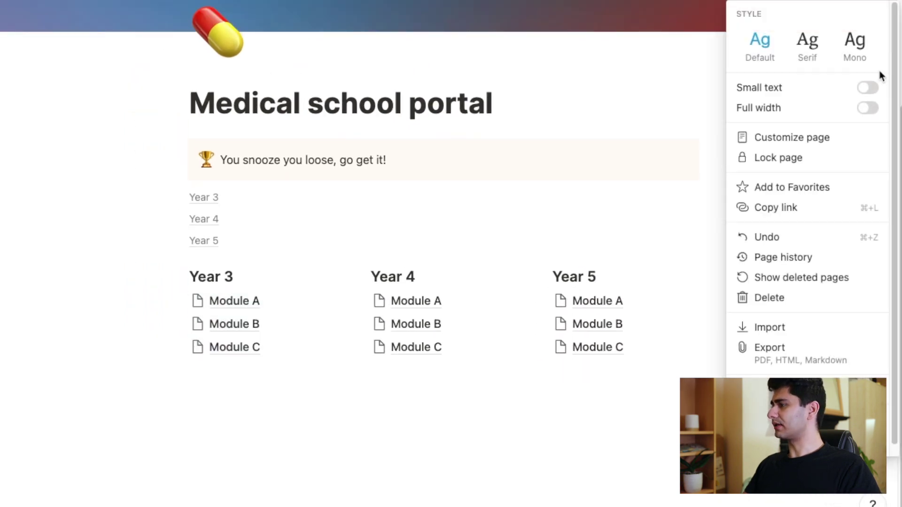
click(869, 108)
click(594, 179)
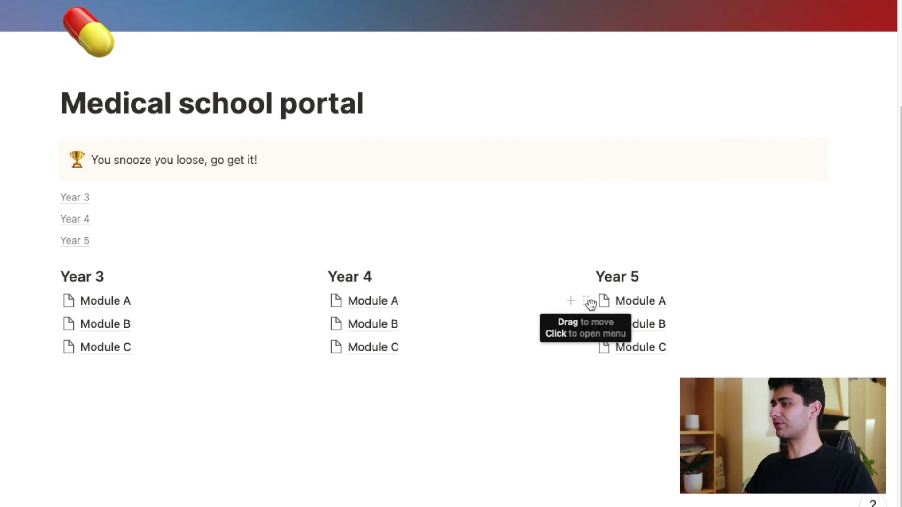
scroll(336, 272, up, 1)
scroll(334, 266, up, 3)
scroll(334, 266, down, 5)
- Add a full-width --- divider below the year columns with an empty block beneath it
click(61, 373)
text(-)
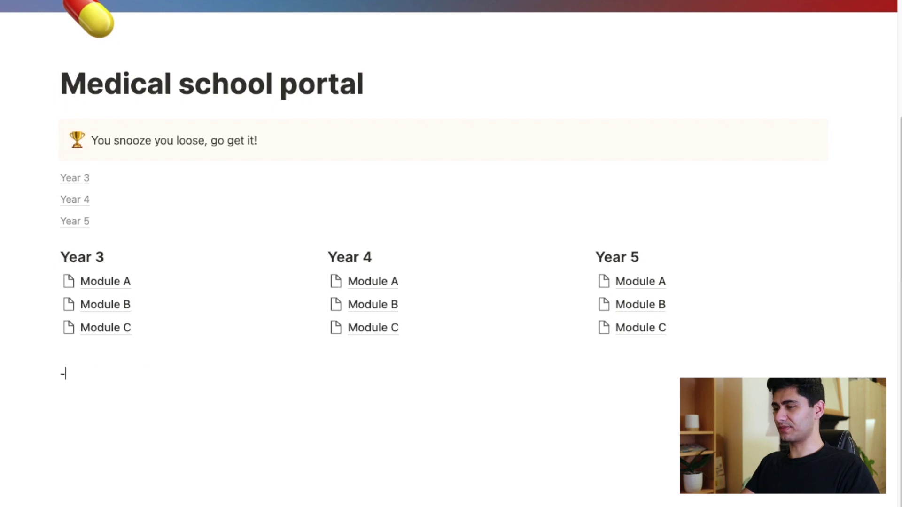
text(--)
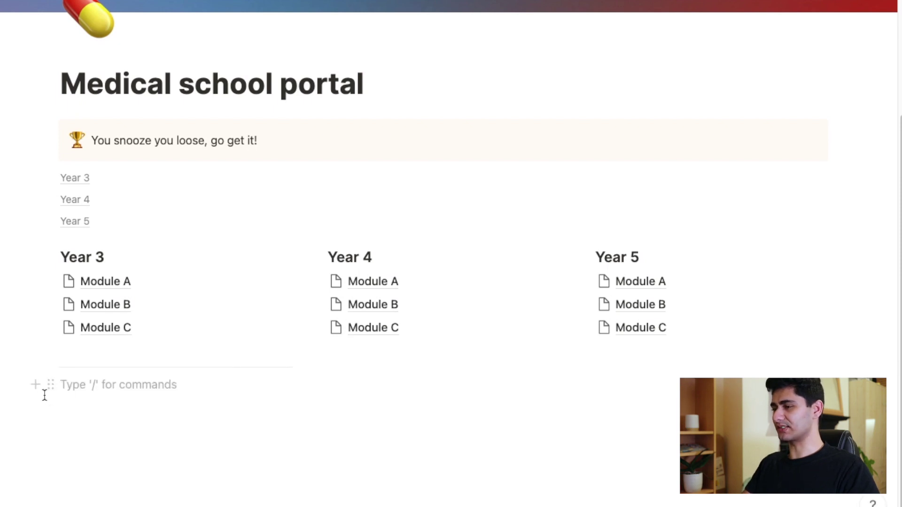
drag(50, 368, 50, 427)
scroll(217, 456, down, 2)
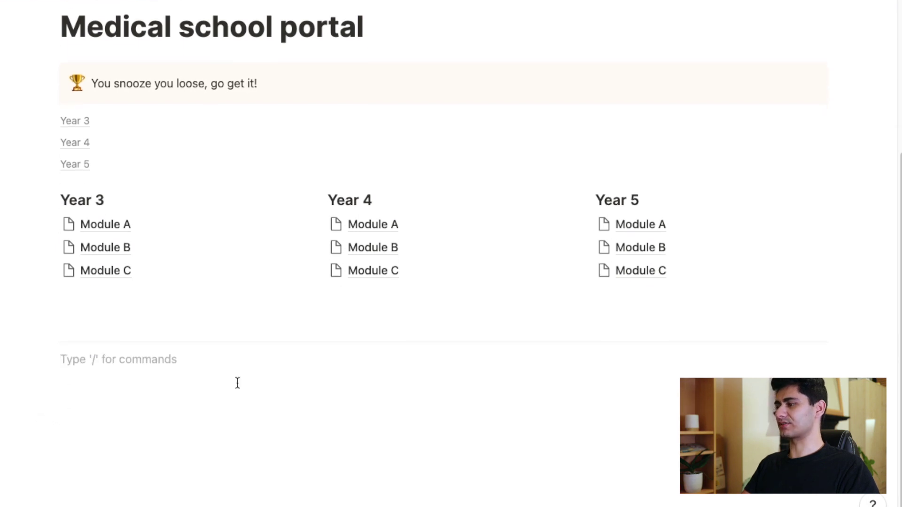
key(super+shift+Up)
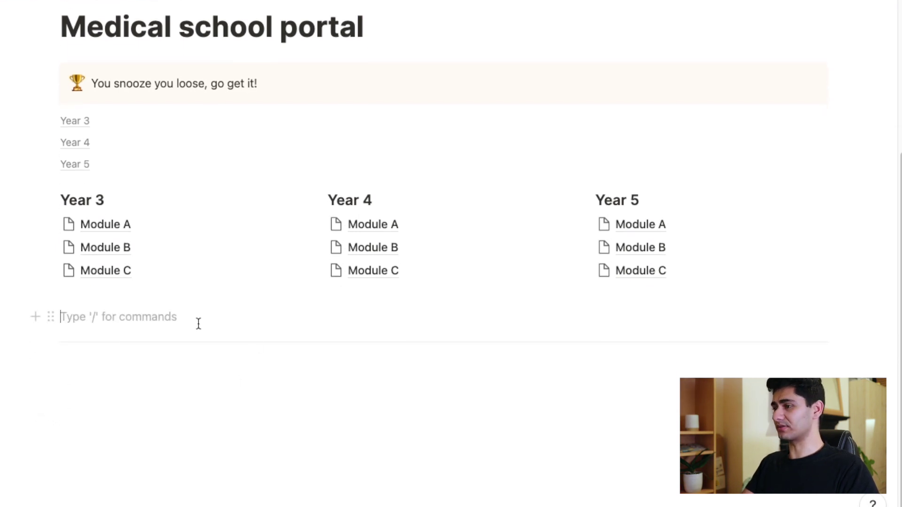
key(super+shift+Up)
click(427, 330)
click(731, 324)
key(super+shift+Down)
key(super+shift+Down)
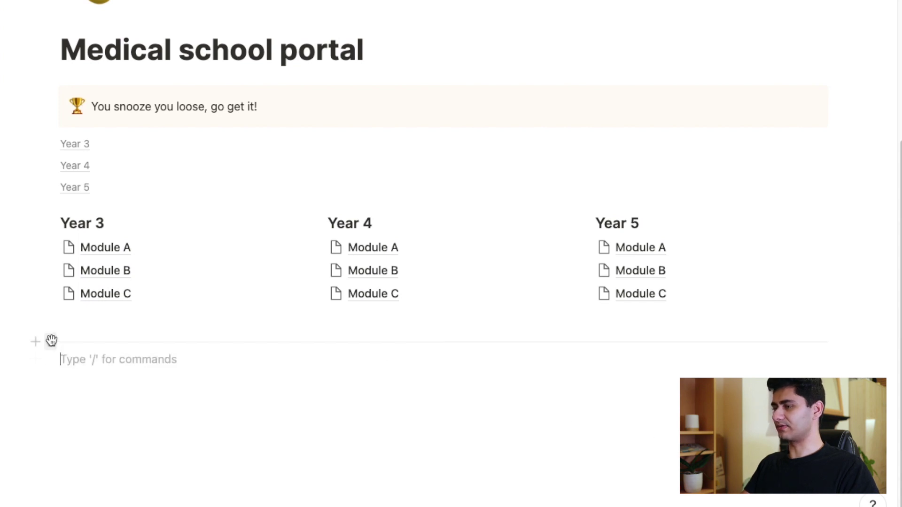
- Insert an Unsplash desk-and-laptop photo via /image and shrink it to about half width
text(/ima)
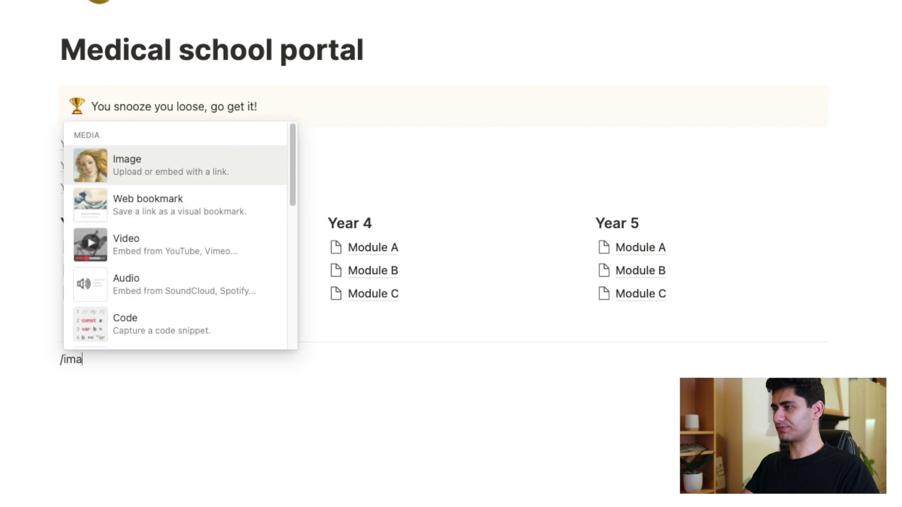
key(Return)
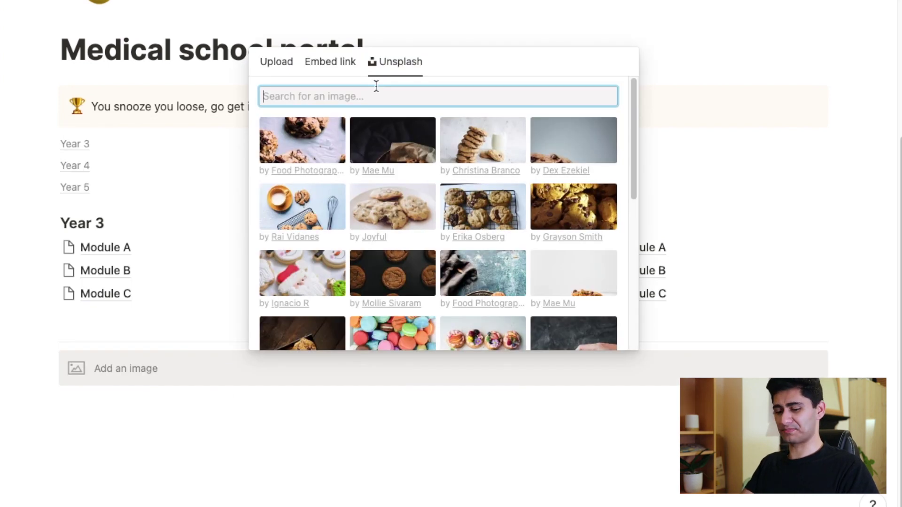
text(doctor)
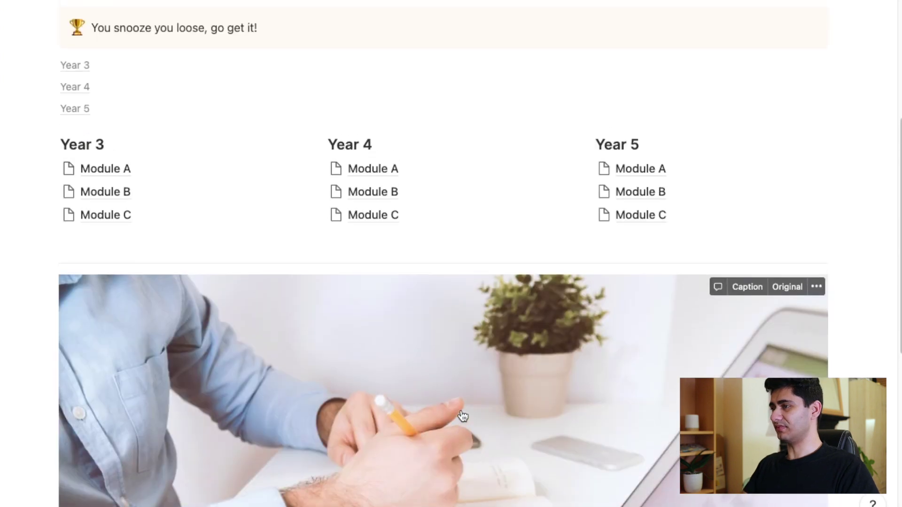
scroll(836, 310, down, 5)
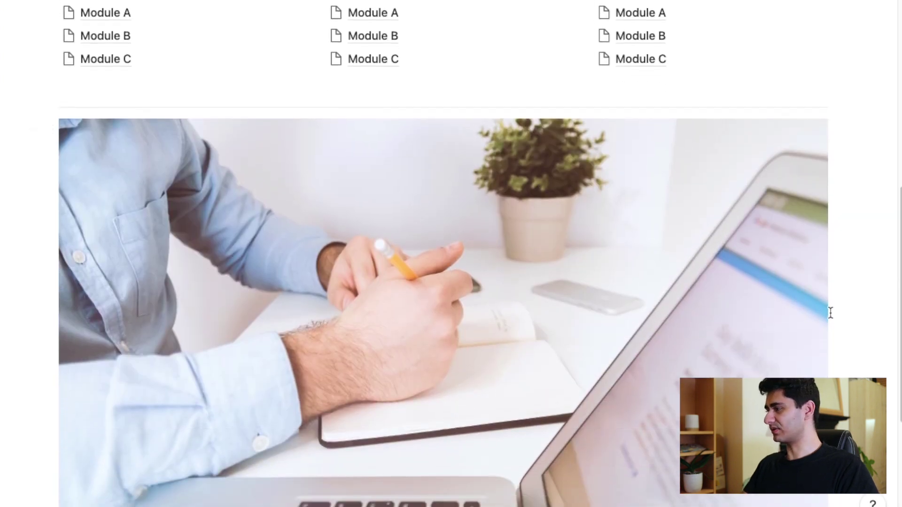
drag(825, 312, 581, 316)
- Add a Heading 3 titled 'Todo' below the desk photo
click(94, 408)
text(/3)
key(Return)
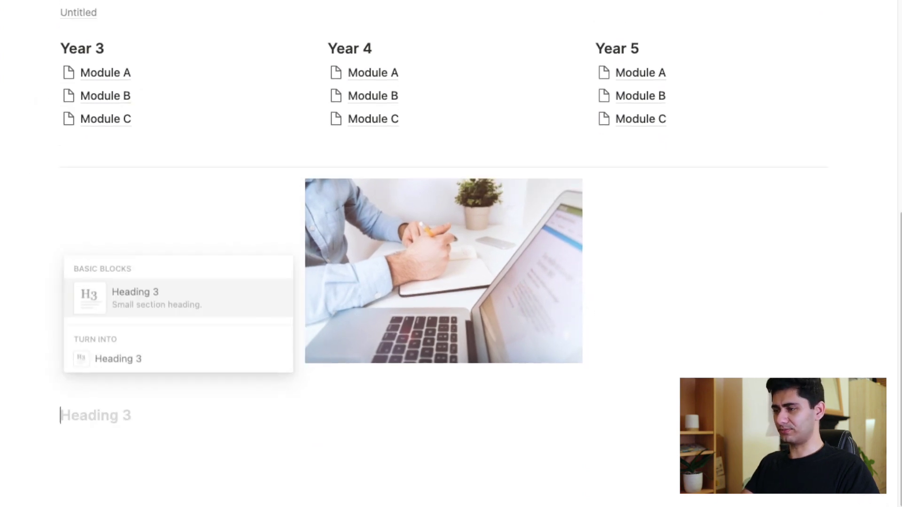
text(T)
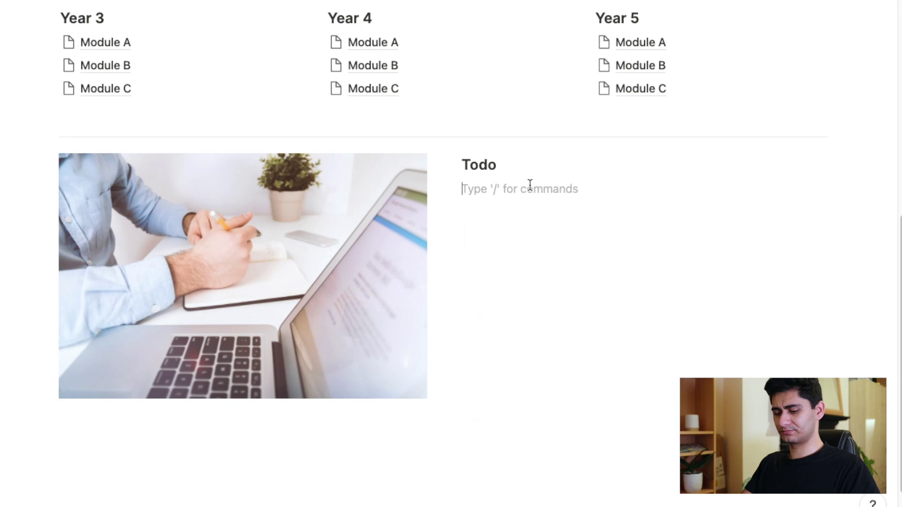
- Add four to-dos: 'Go through chapter 1 of cardio', 'Re-watch Friday's lecture', 'Plan Module A revision', and subscribing to the creator's channel
text(/to)
key(Return)
text(Go through chapter 1 of cardio)
key(Return)
text(Re-watch Friday's lecture)
key(Return)
text(Plan Module A revision)
key(Return)
text(Subscribe to Abhiyan's channel)
- Tick and untick the first two to-do items to test their checkboxes
scroll(520, 175, up, 1)
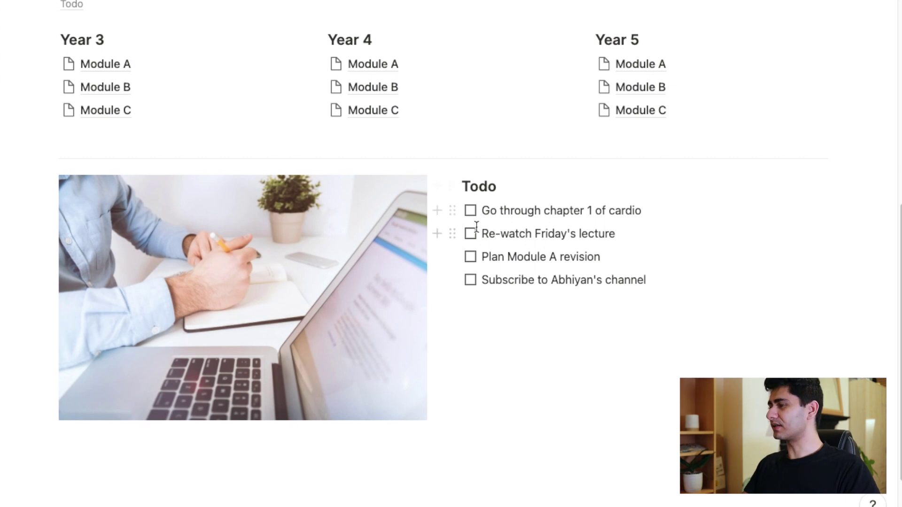
click(470, 211)
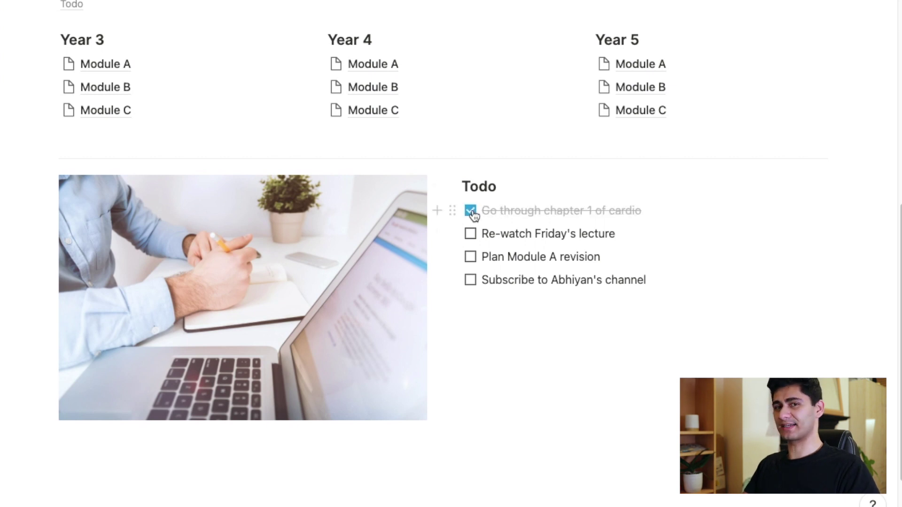
click(471, 234)
click(471, 235)
click(471, 211)
click(524, 318)
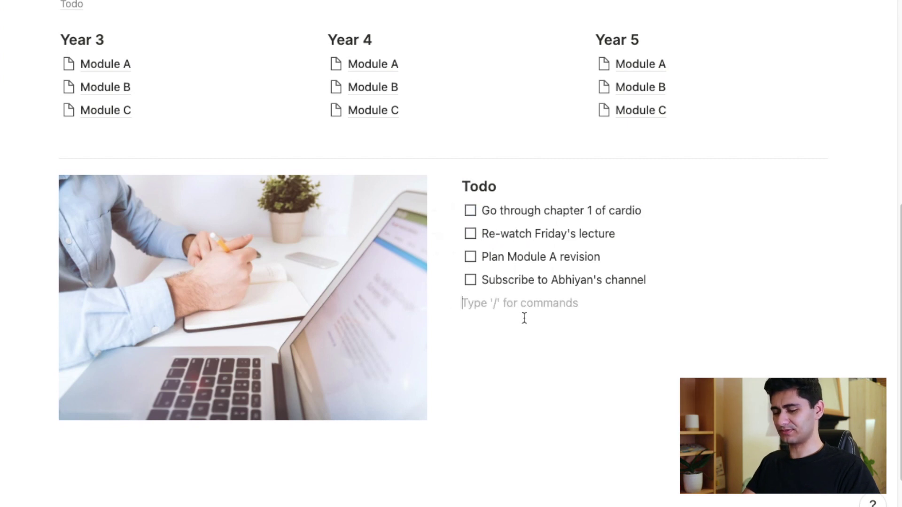
- Insert an 'Add a new to-do' template button that uses the To-do template
text(/temp)
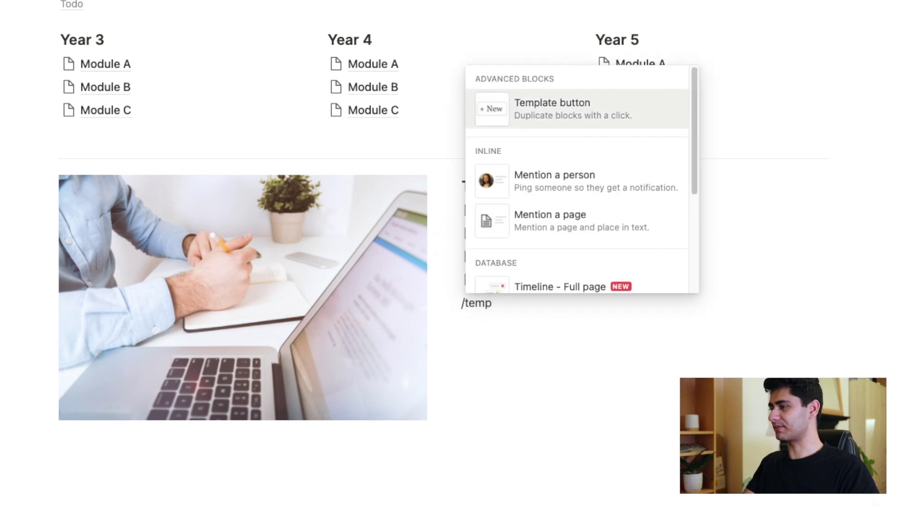
key(Return)
scroll(689, 280, down, 3)
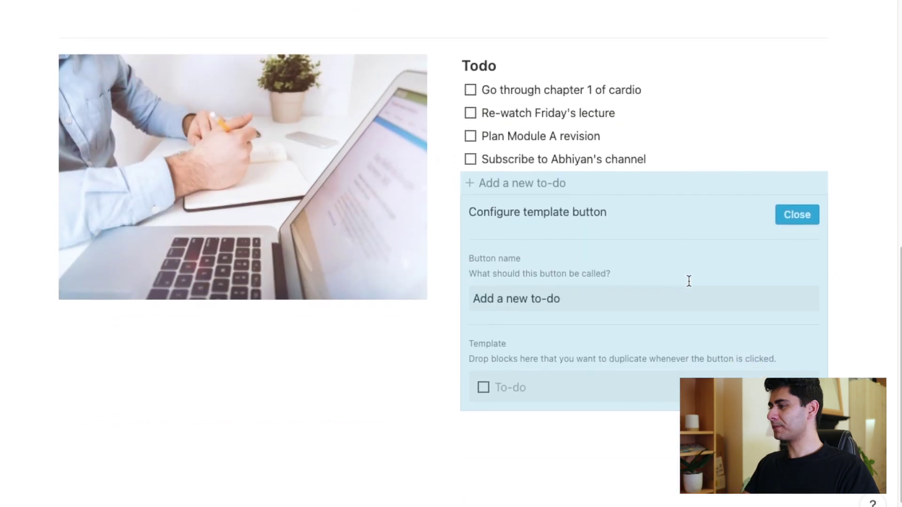
click(653, 303)
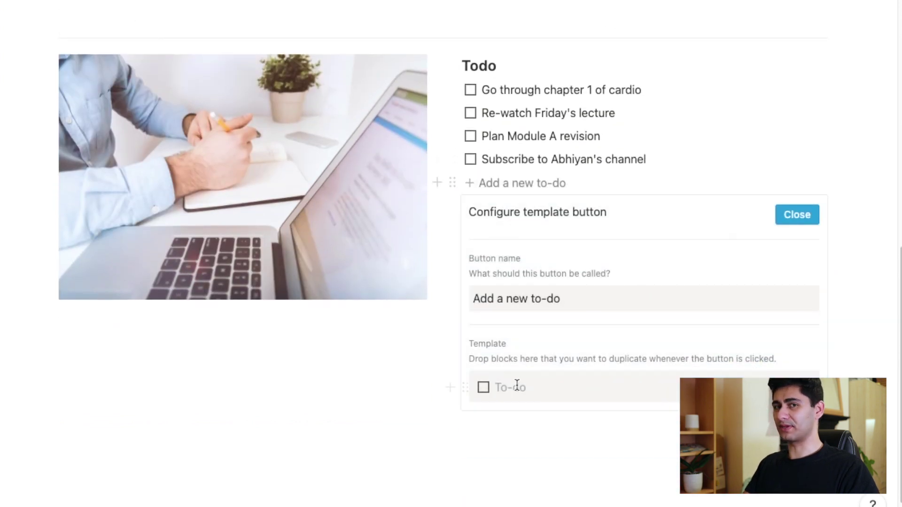
click(803, 217)
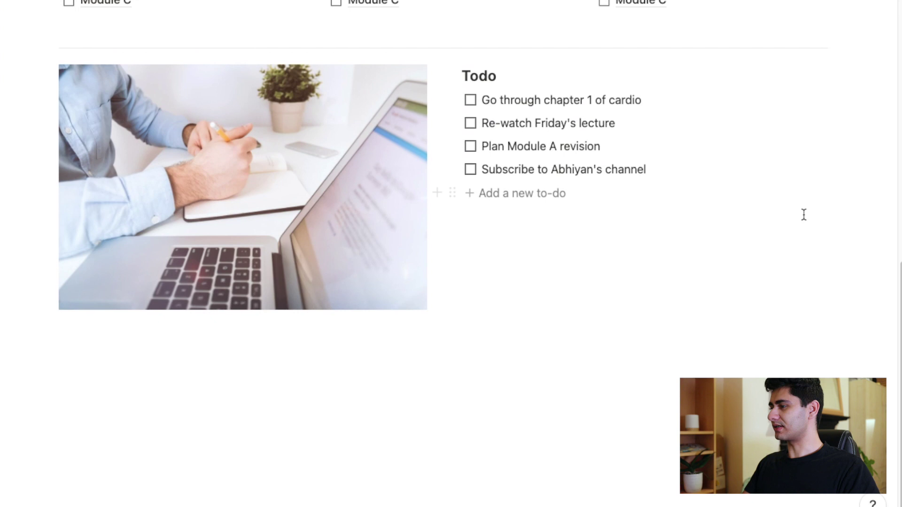
- Test the template button by adding a new to-do, then review its settings
click(473, 200)
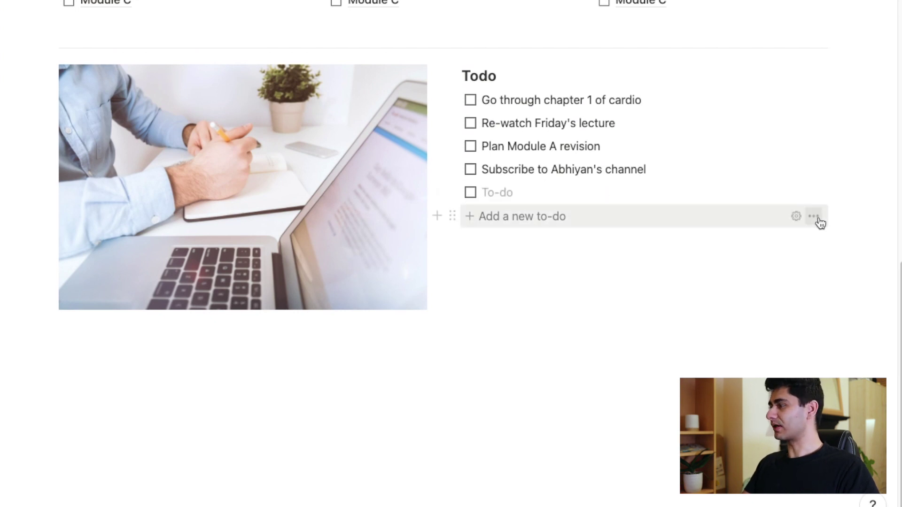
click(814, 217)
key(Escape)
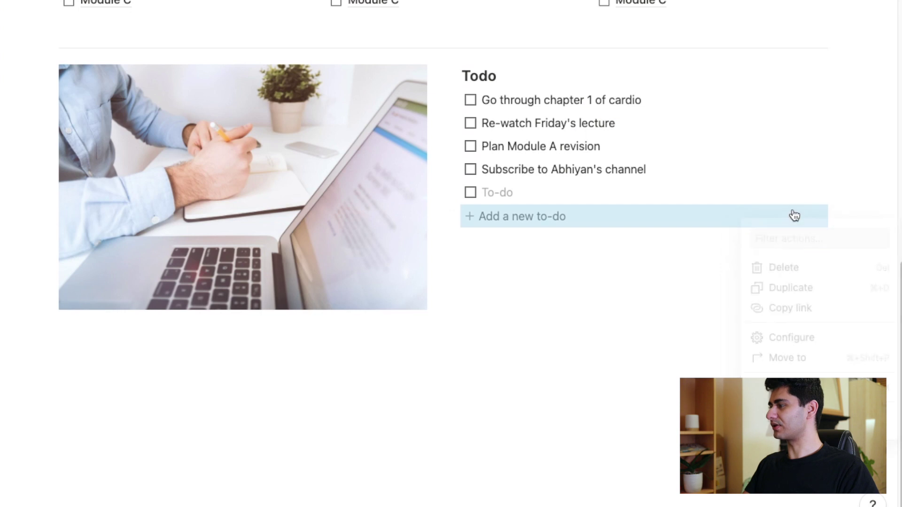
click(797, 217)
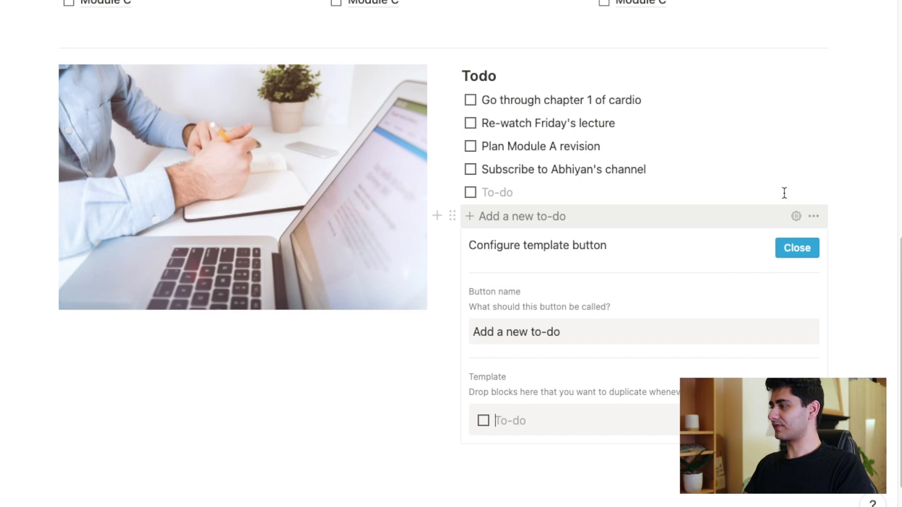
click(806, 249)
scroll(571, 401, up, 7)
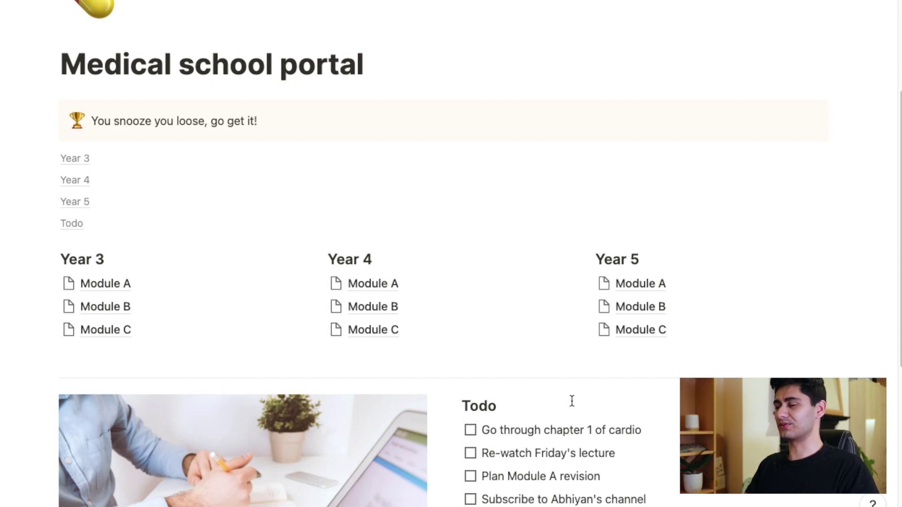
- Open Year 3's Module A as an empty, full-width page
click(111, 284)
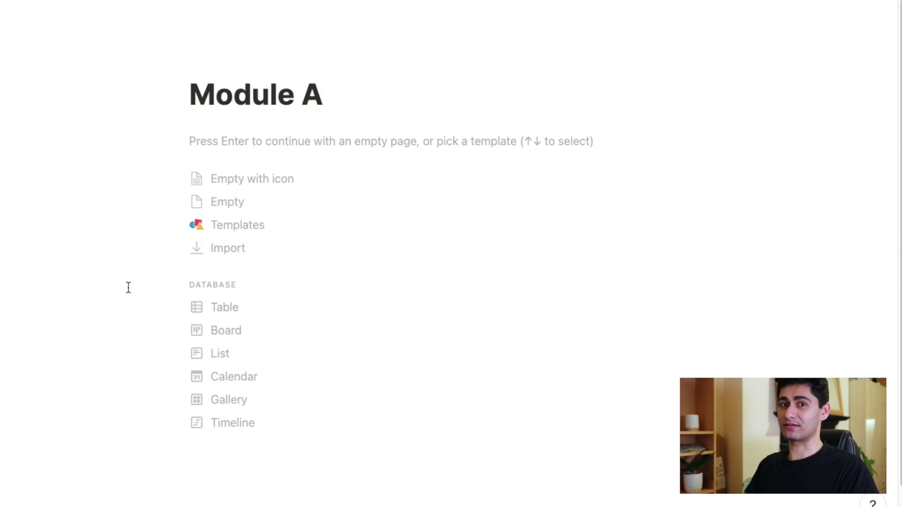
click(128, 287)
click(879, 2)
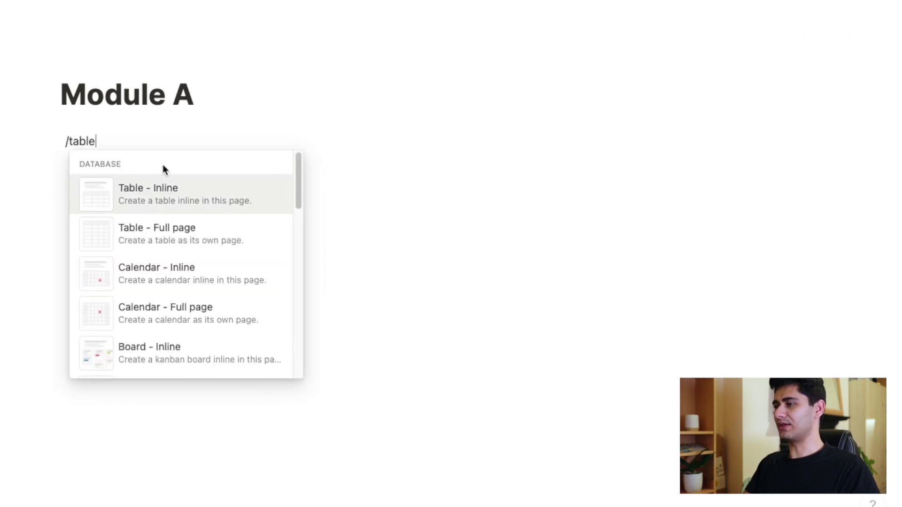
- Insert an inline table on Module A and start titling it 'Study schedule'
click(145, 202)
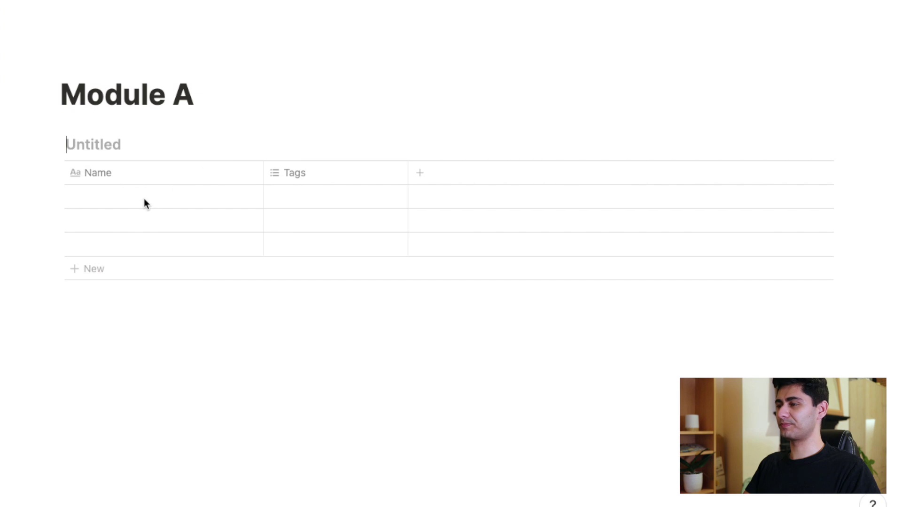
mouse_move(122, 146)
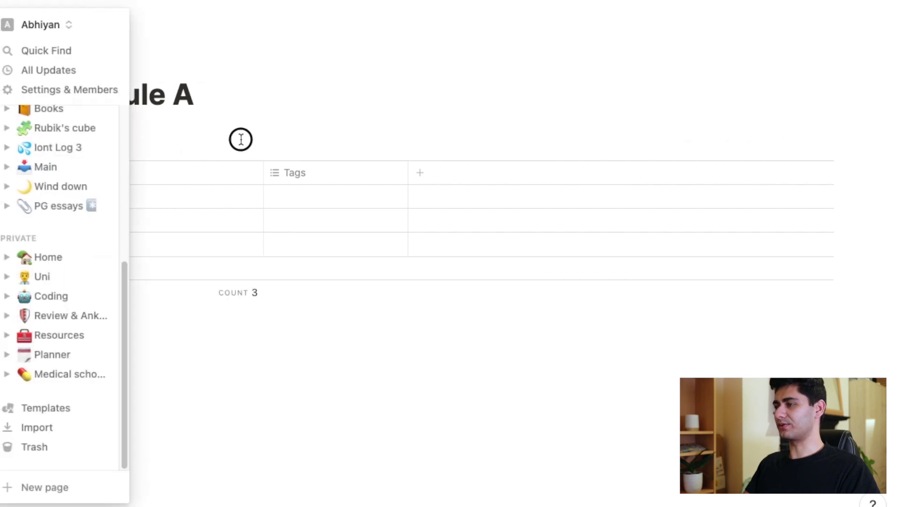
text(Study sh)
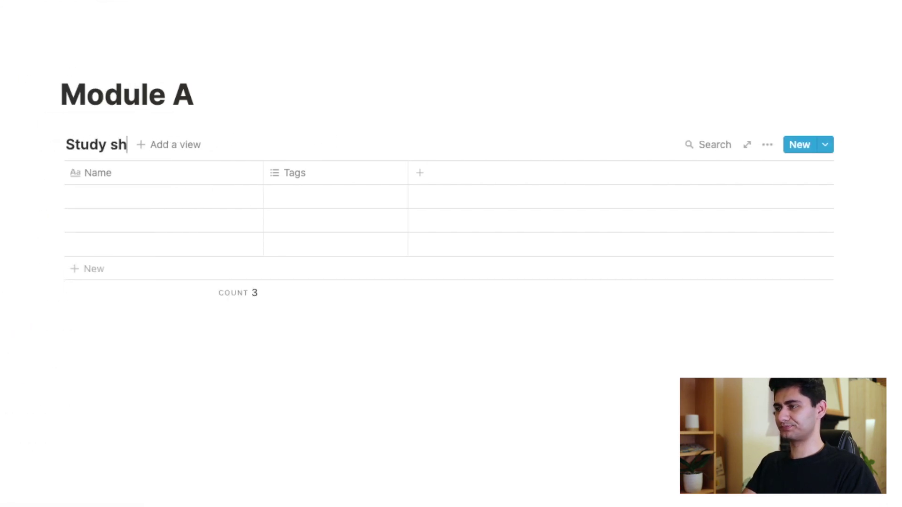
key(BackSpace)
- Finish the table title 'Study schedule' and add a Timeline view to it
text(chedyl)
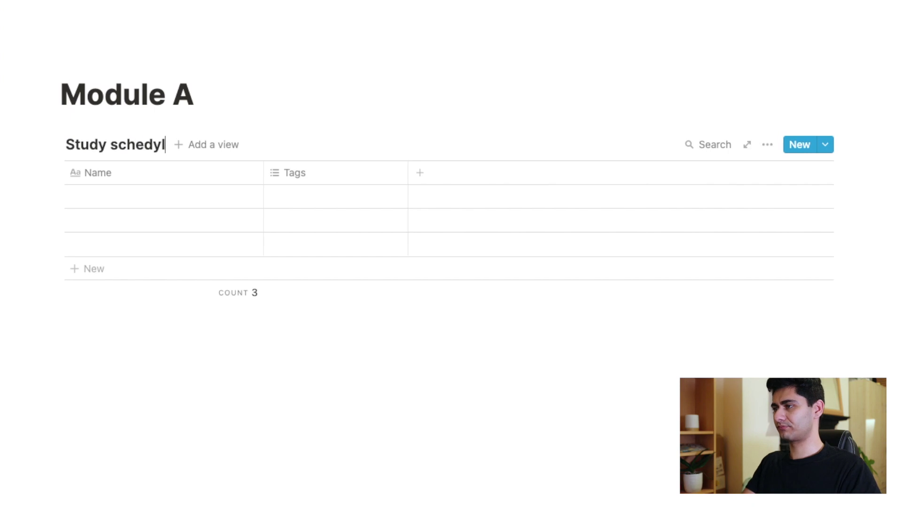
key(BackSpace)
key(BackSpace)
text(ule)
click(201, 144)
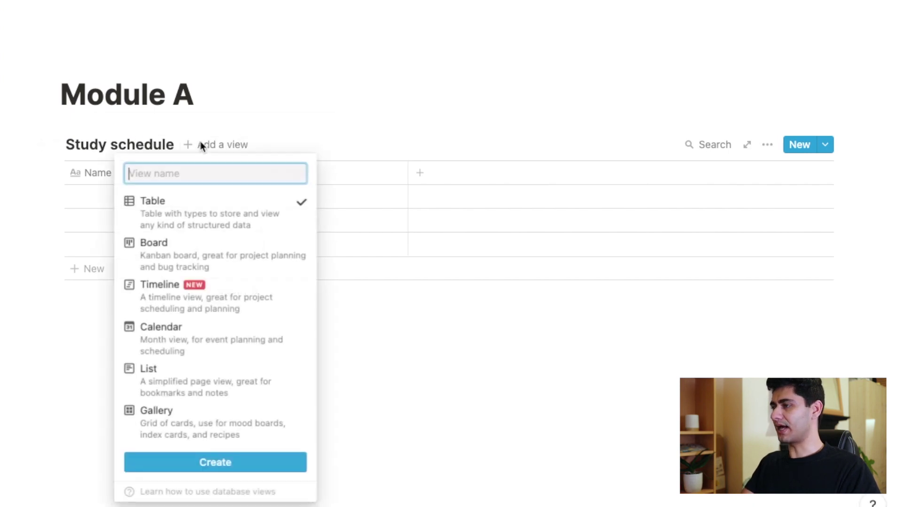
click(258, 299)
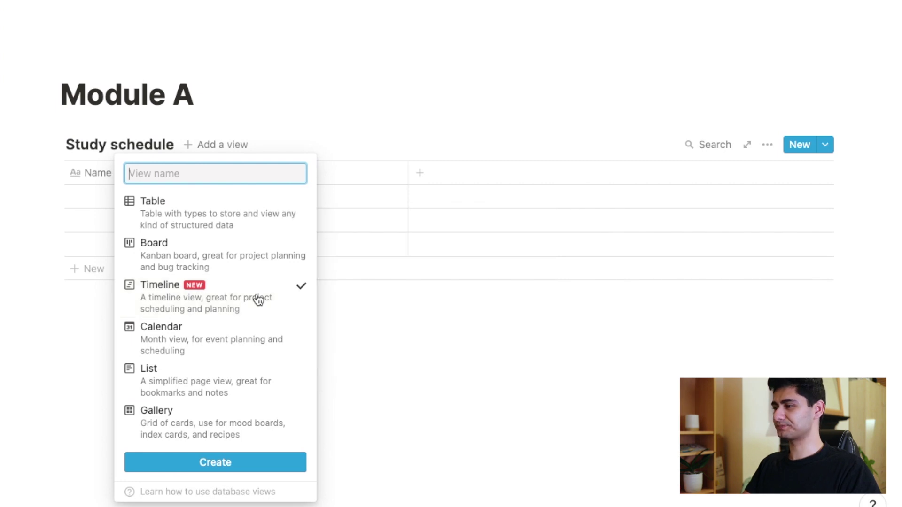
click(260, 462)
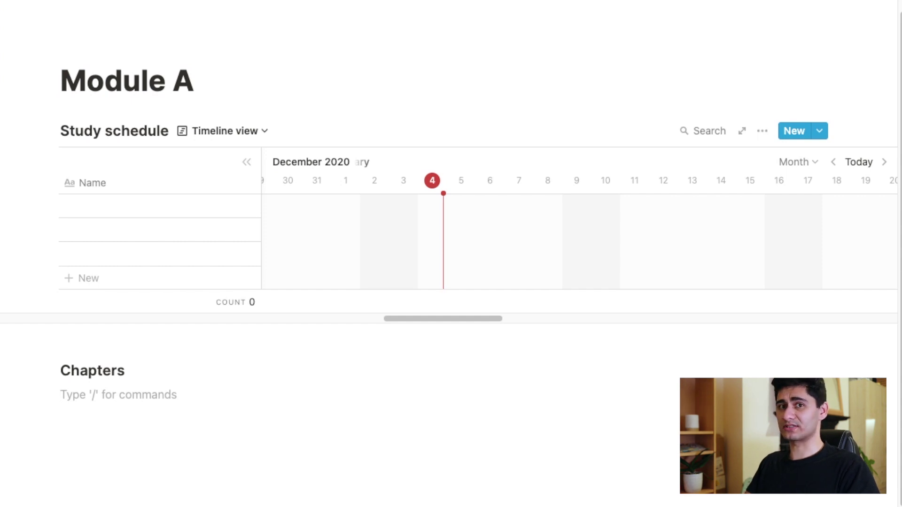
- Enter Cardiology, Respiratory, Renal and Haematology as separate lines under Chapters
text(Cardiology)
key(Return)
text(Respiratory)
key(Return)
text(Renal)
key(Return)
text(Haematology)
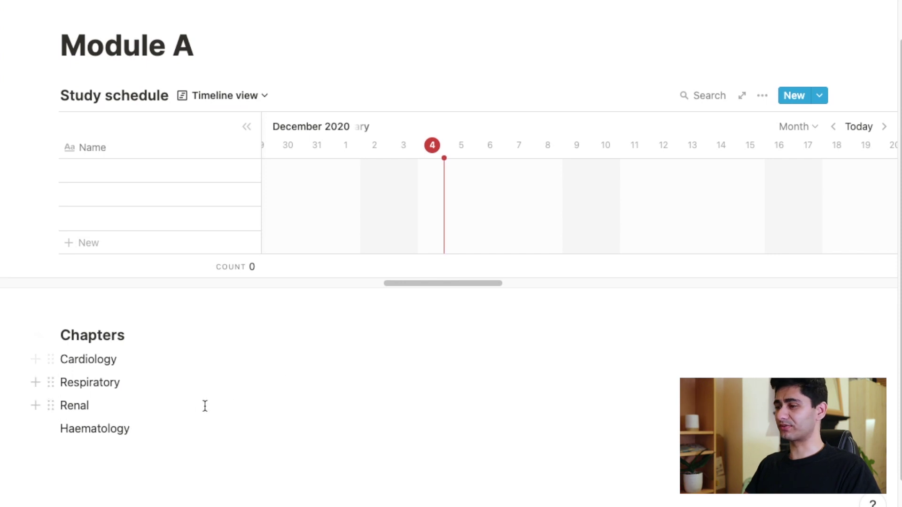
drag(176, 424, 78, 362)
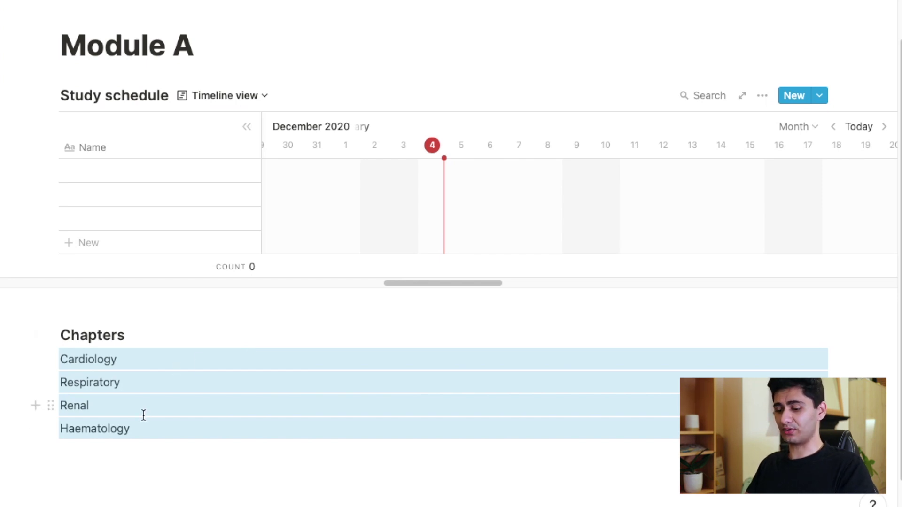
- Turn the four selected chapter lines into a bulleted list
key(super+slash)
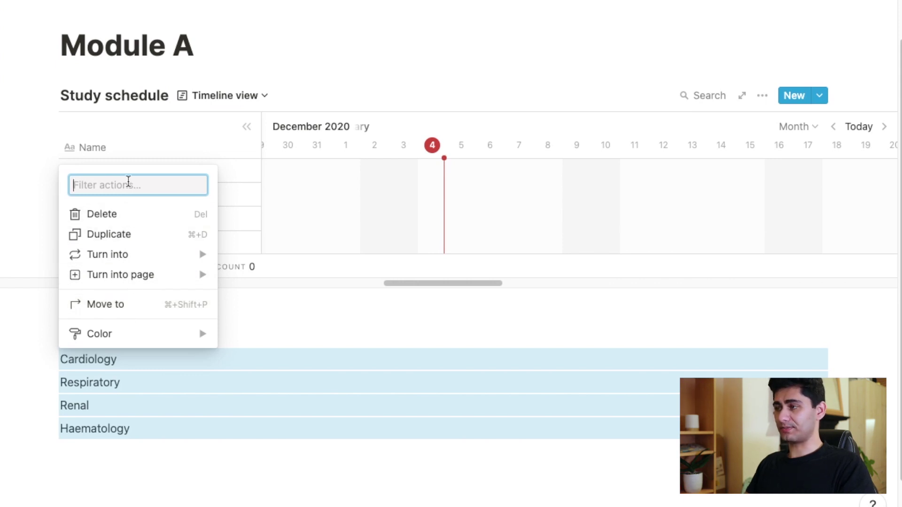
text(t)
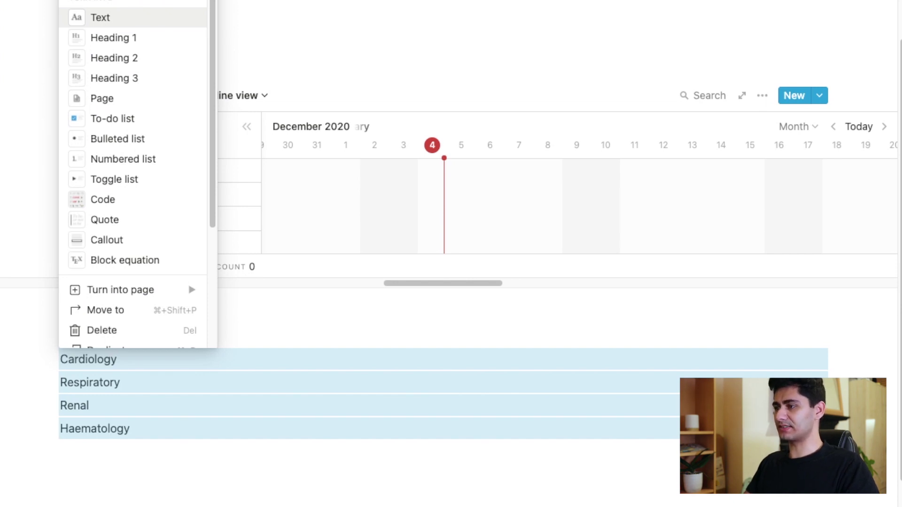
text(bullet)
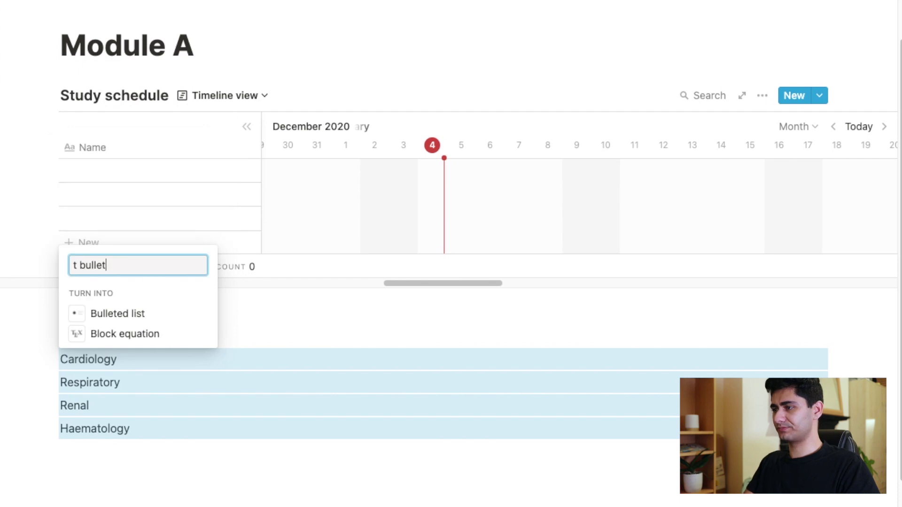
click(109, 312)
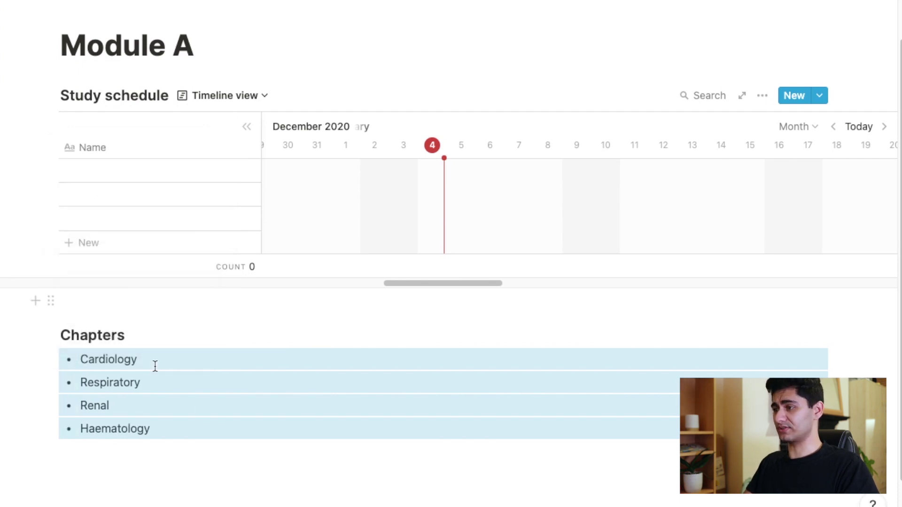
- Convert the chapters to to-do items, then back into a bulleted list
click(202, 412)
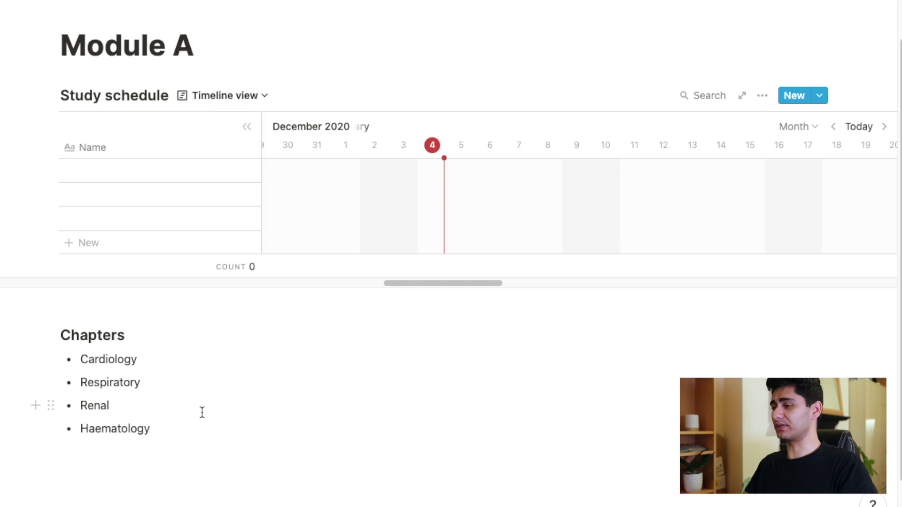
drag(169, 430, 83, 361)
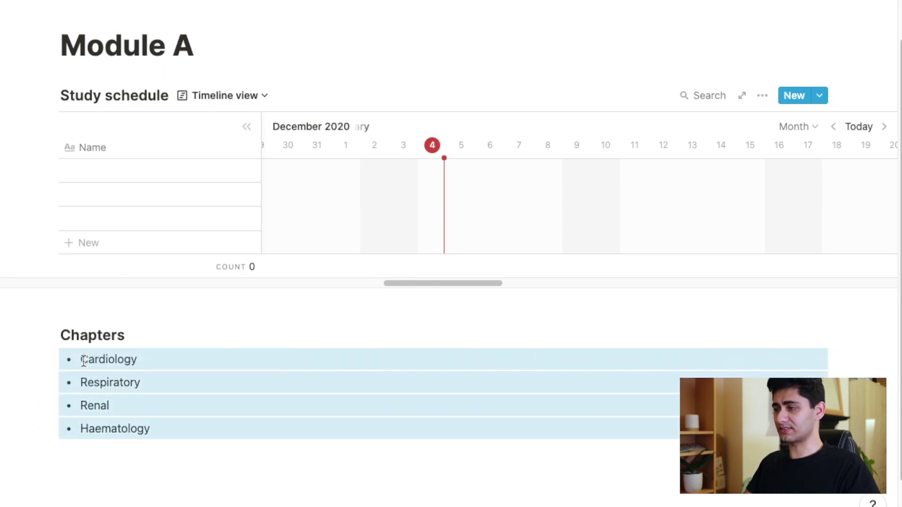
right_click(83, 361)
text(to)
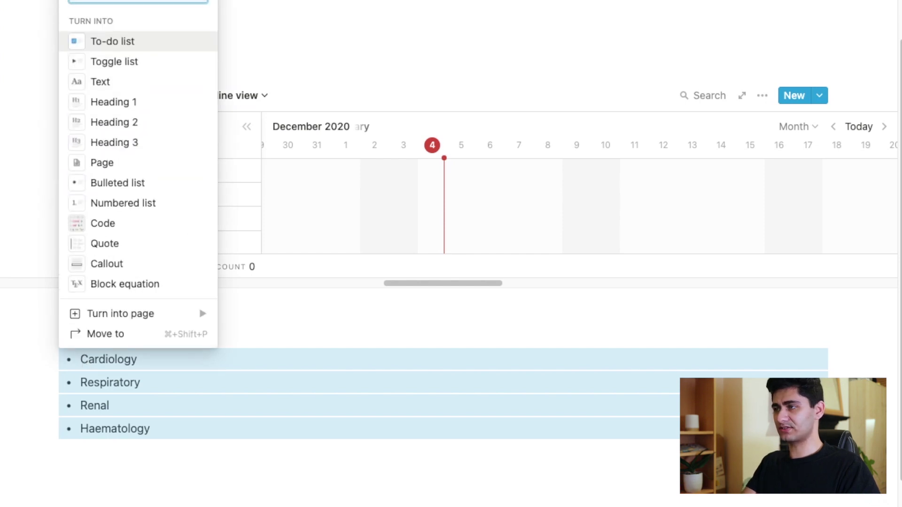
key(Return)
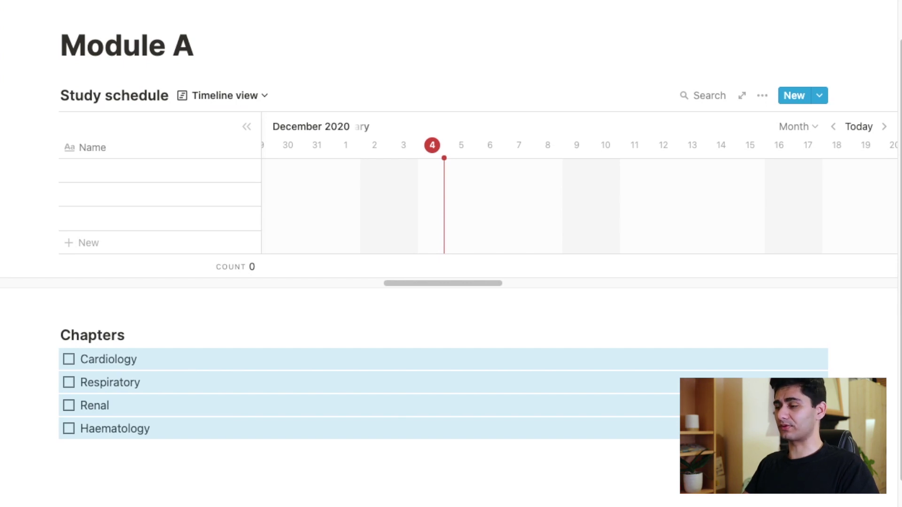
key(super+slash)
text(bullet)
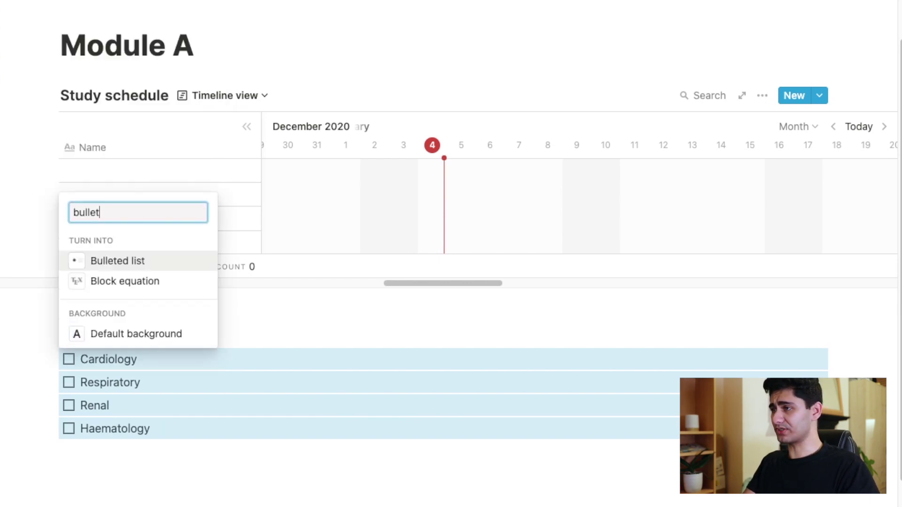
key(Return)
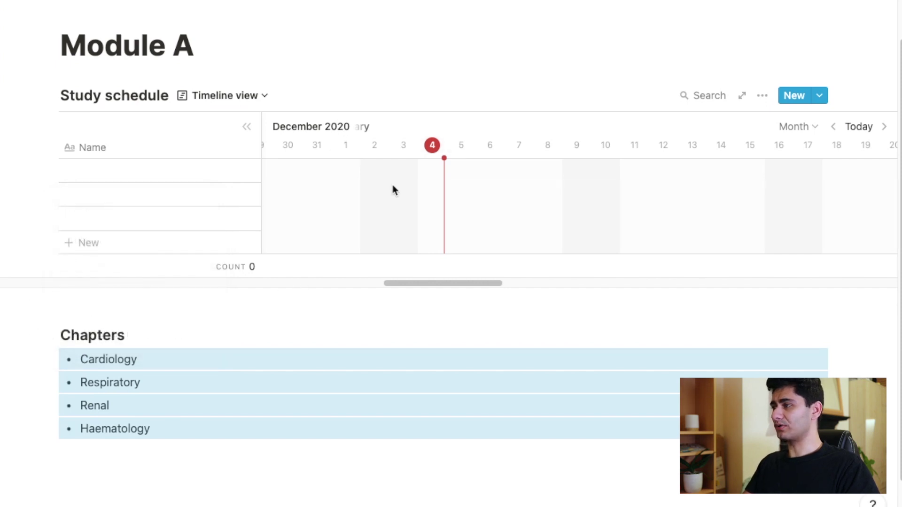
- Drag the four bulleted chapters into the Study schedule timeline as entries
scroll(429, 170, right, 3)
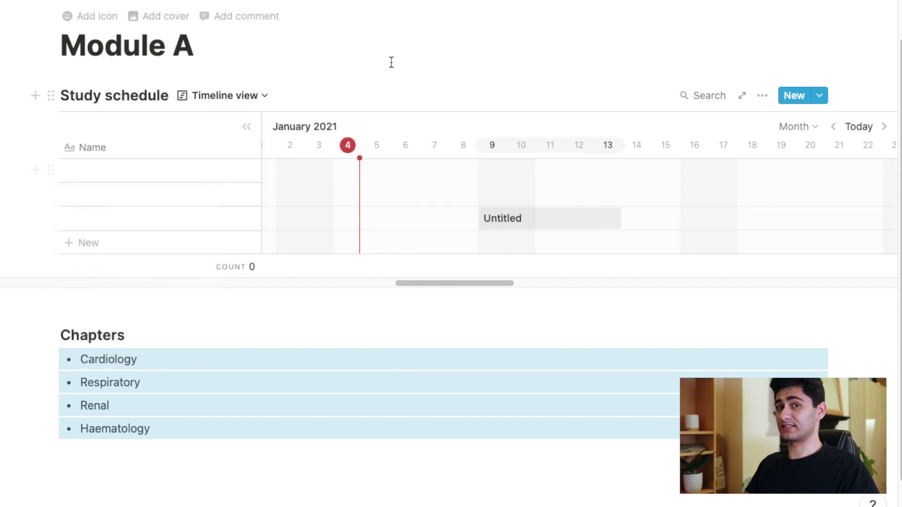
scroll(386, 220, right, 1)
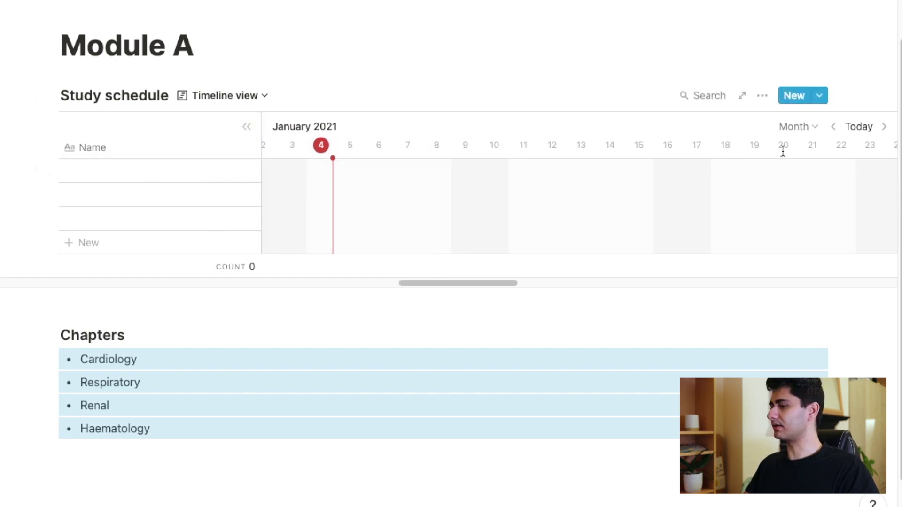
scroll(764, 172, right, 1)
scroll(764, 172, right, 5)
scroll(764, 172, left, 5)
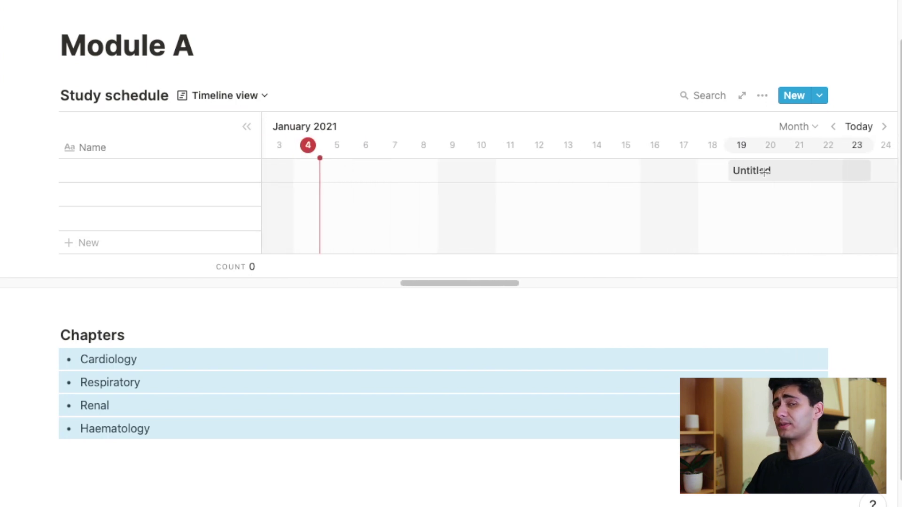
scroll(765, 172, left, 2)
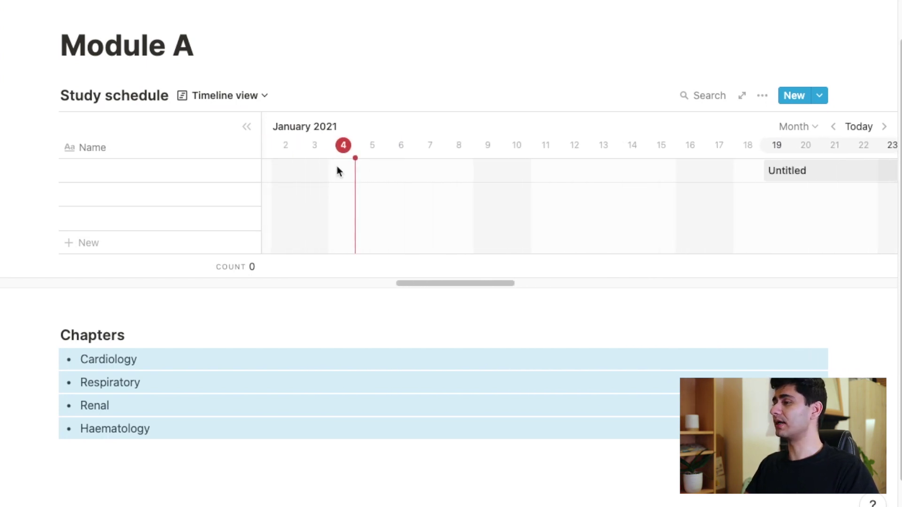
drag(155, 428, 90, 162)
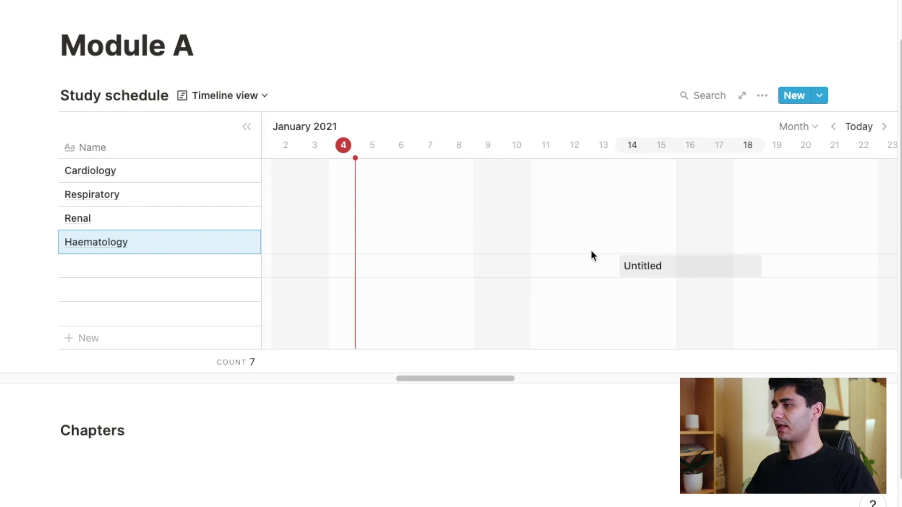
- Schedule Cardiology for January 4–10 and Respiratory for January 11–17 on the timeline
click(352, 170)
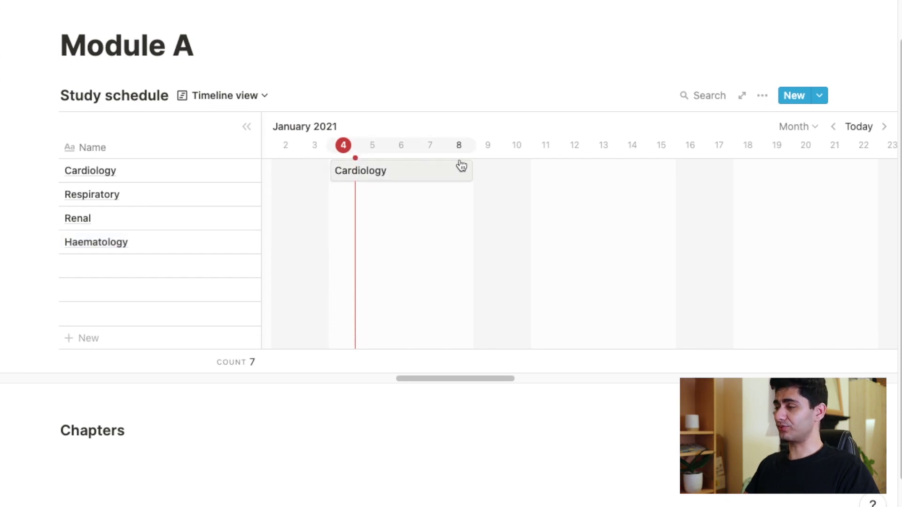
mouse_move(471, 171)
mouse_down()
mouse_move(427, 170)
mouse_move(530, 169)
mouse_move(418, 173)
mouse_move(529, 175)
mouse_up()
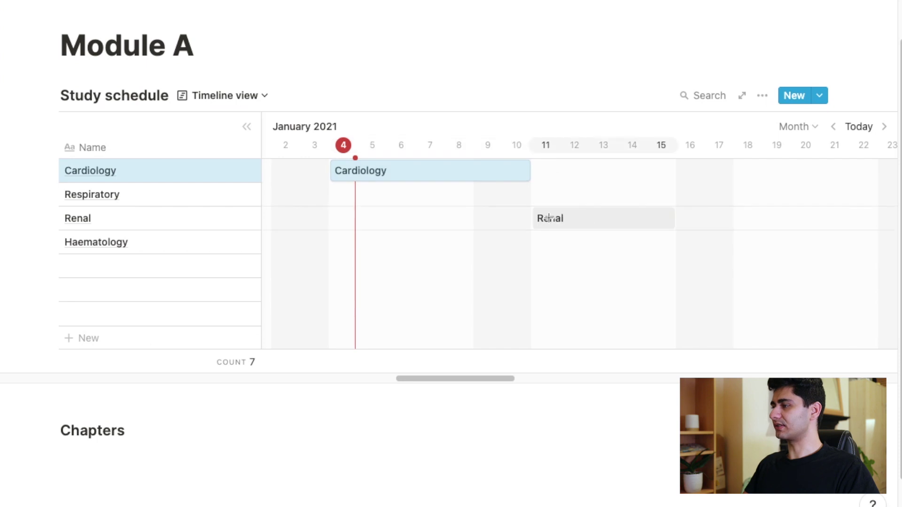
click(539, 193)
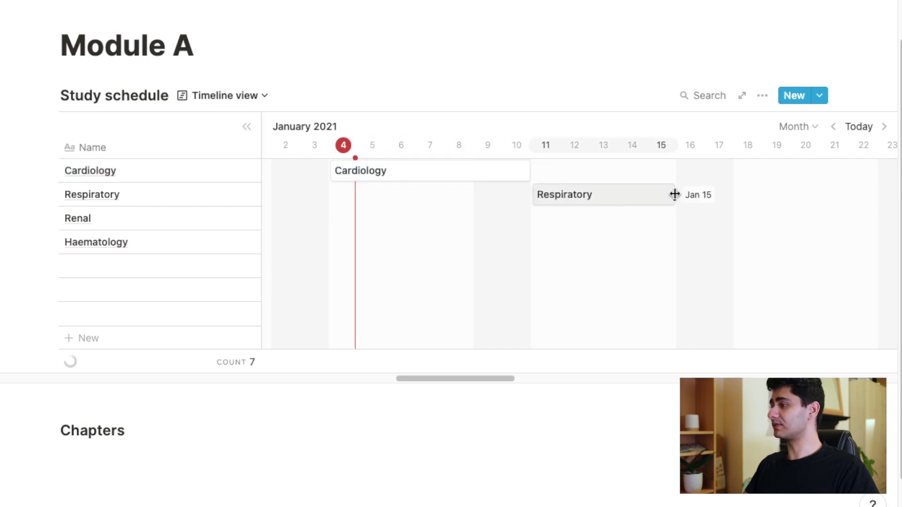
drag(674, 193, 727, 197)
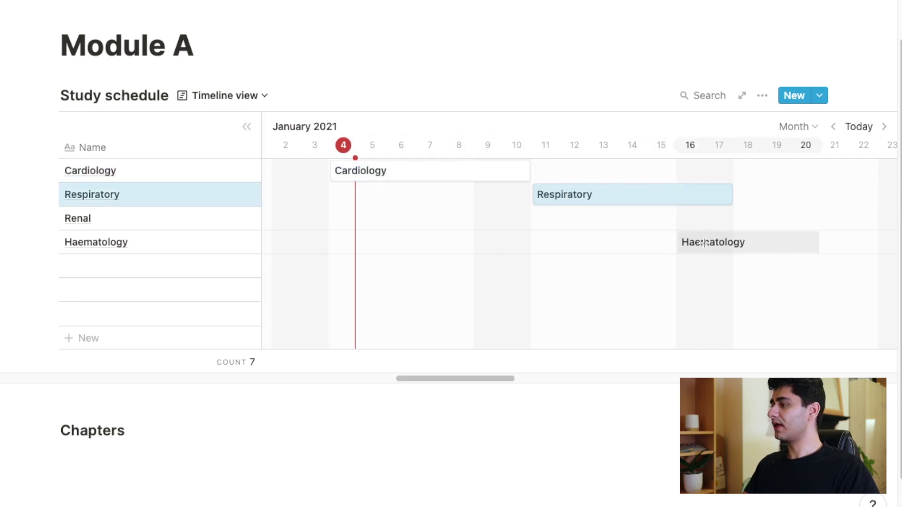
- Schedule Renal for January 18–21 and Haematology for January 22–26
click(740, 219)
scroll(741, 223, right, 3)
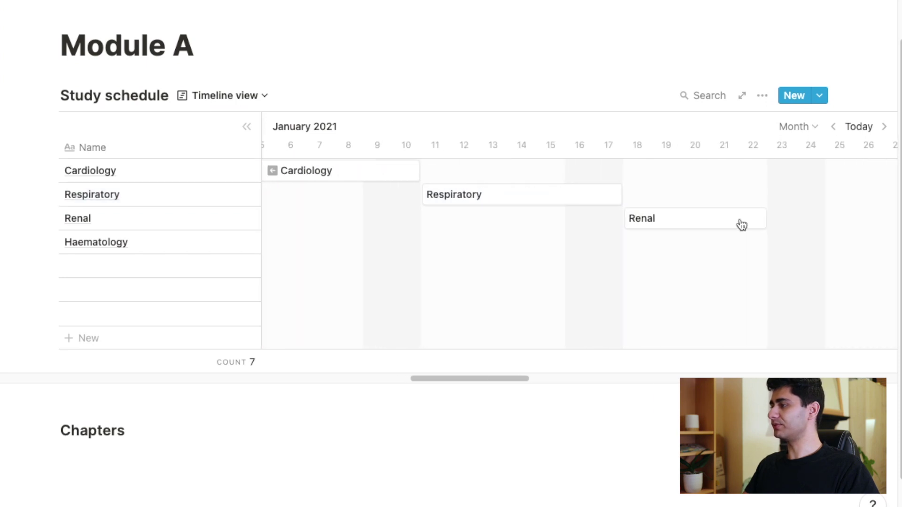
drag(763, 217, 729, 221)
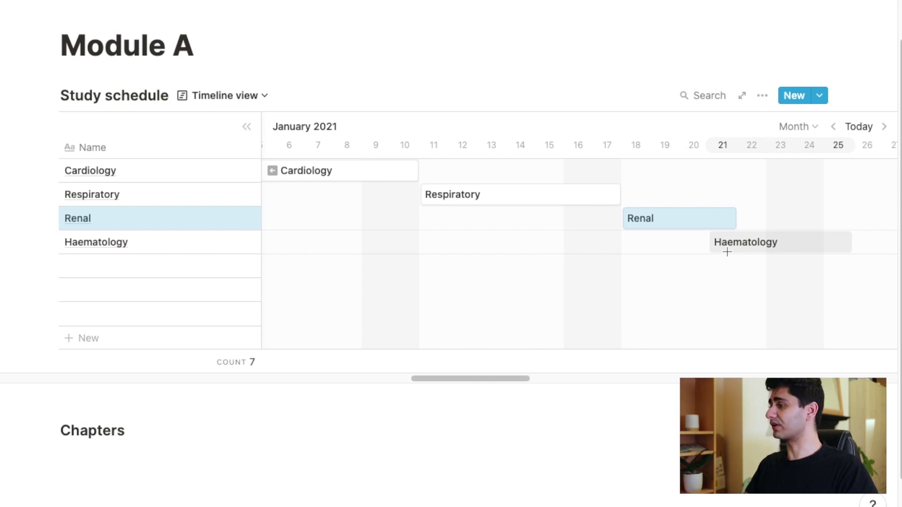
scroll(748, 244, right, 5)
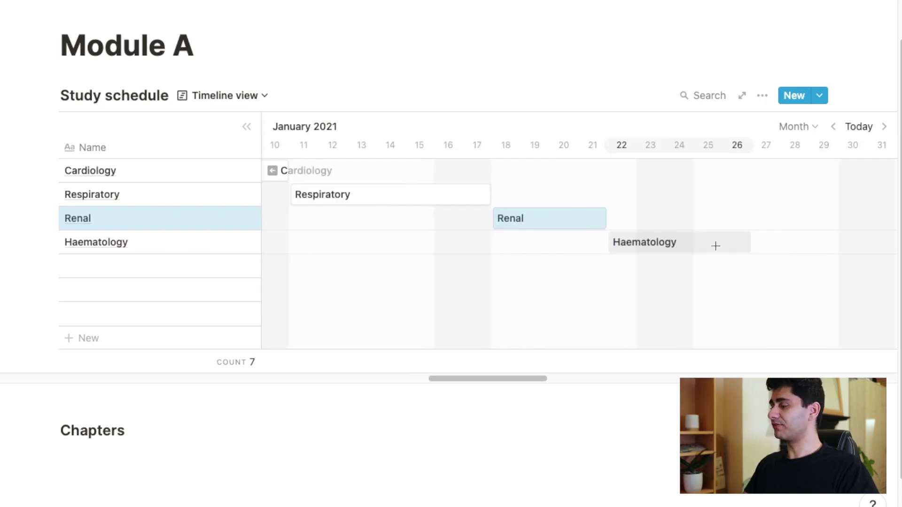
click(620, 243)
scroll(495, 316, left, 10)
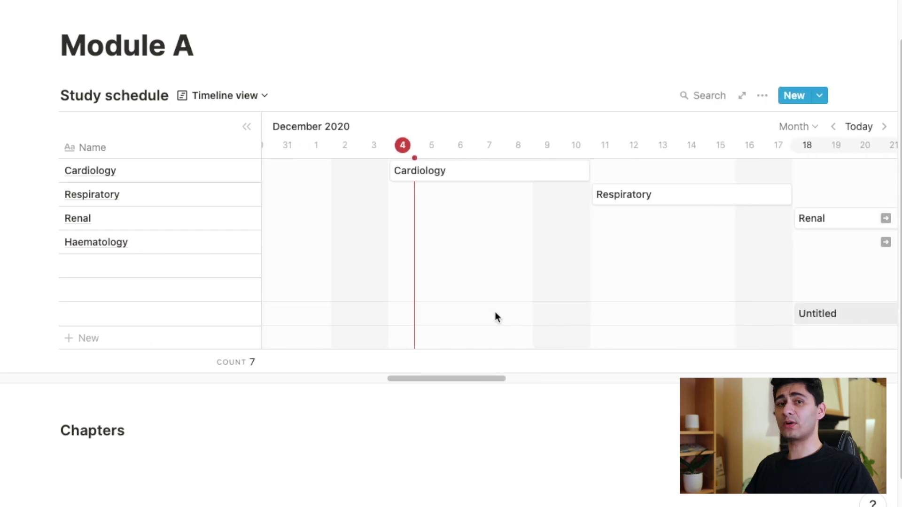
scroll(495, 316, right, 2)
scroll(494, 316, right, 3)
scroll(495, 316, left, 3)
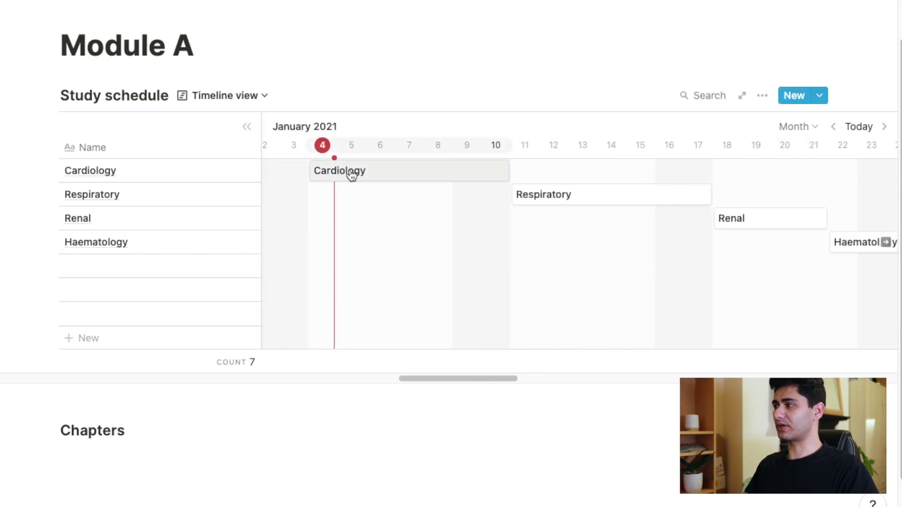
scroll(353, 177, right, 3)
scroll(285, 176, right, 10)
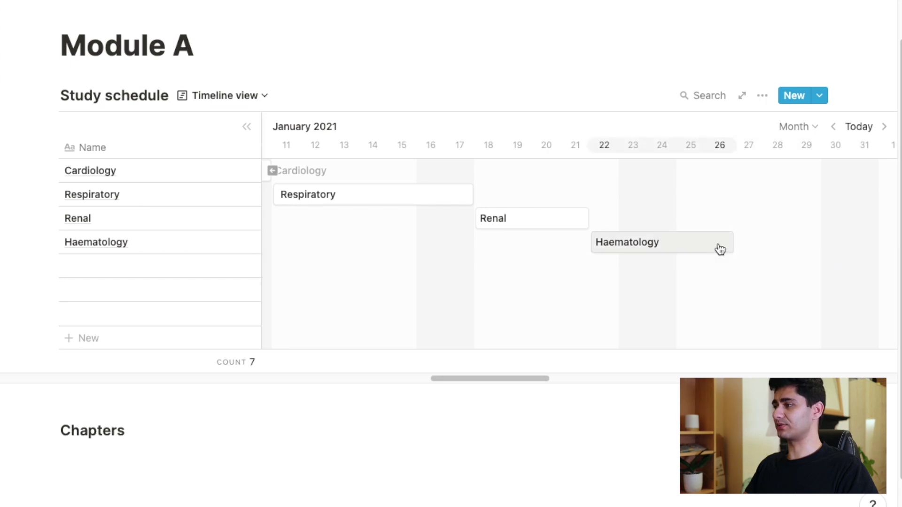
scroll(664, 234, left, 20)
scroll(664, 235, right, 10)
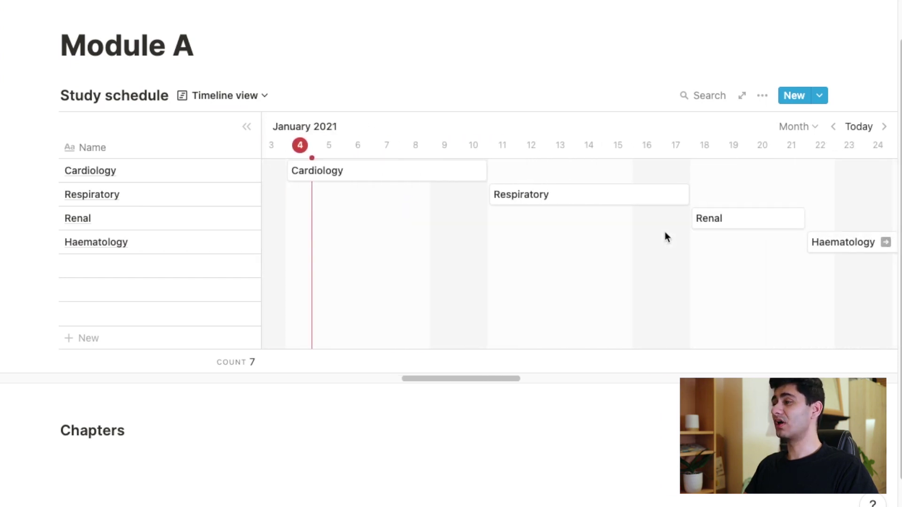
scroll(664, 235, right, 1)
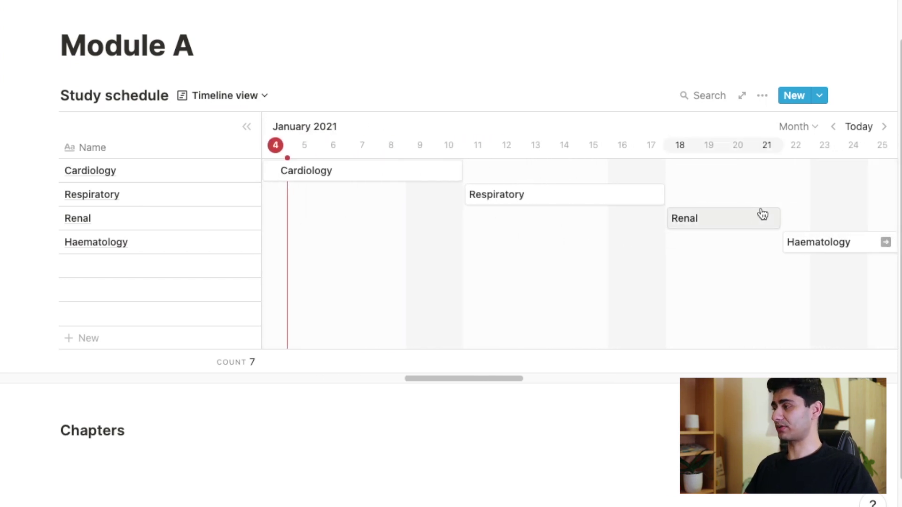
scroll(761, 214, right, 5)
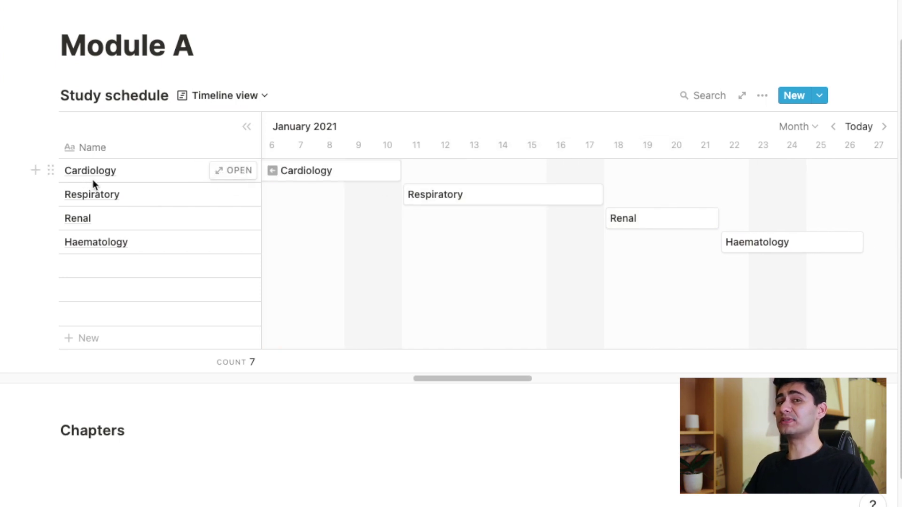
- Open the Cardiology page and add the to-do 'Read 6 pages of oxford handbook'
click(238, 170)
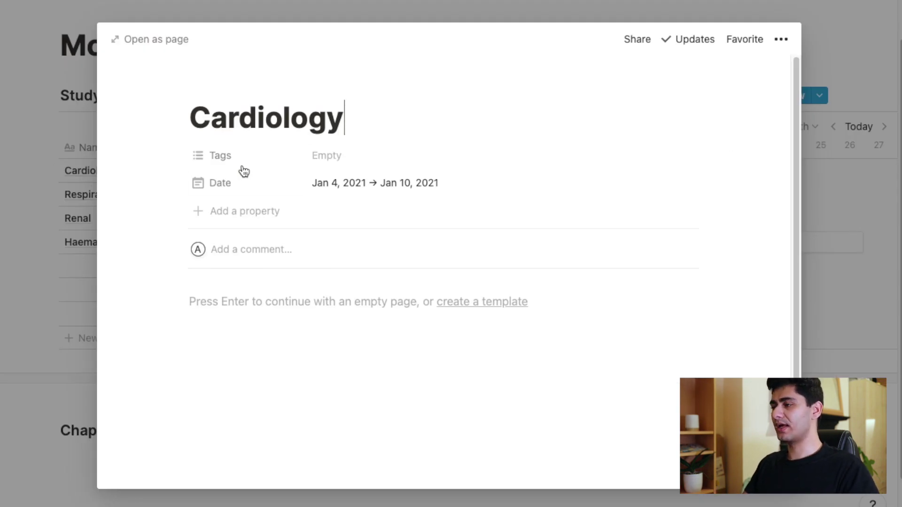
click(269, 300)
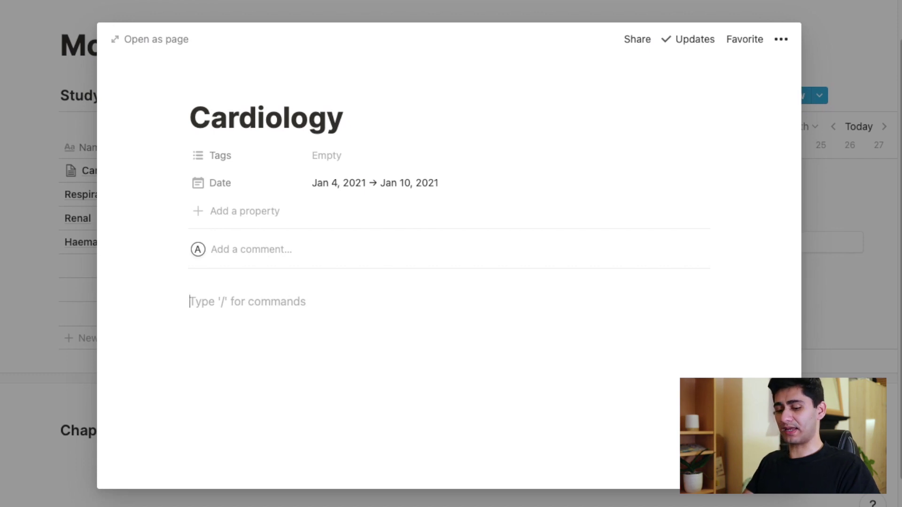
text(/todo)
key(Return)
text(Read 6 pages of oxfr)
key(BackSpace)
key(BackSpace)
text(ford handbook)
- Add to-dos 'Make Anki cards from them', 'Review the cards before studying' and liking the creator's video
key(Return)
text(Make Anji c)
key(BackSpace)
key(BackSpace)
key(BackSpace)
key(BackSpace)
text(ki cards from them)
key(Return)
text(Review the cards before studying)
key(Return)
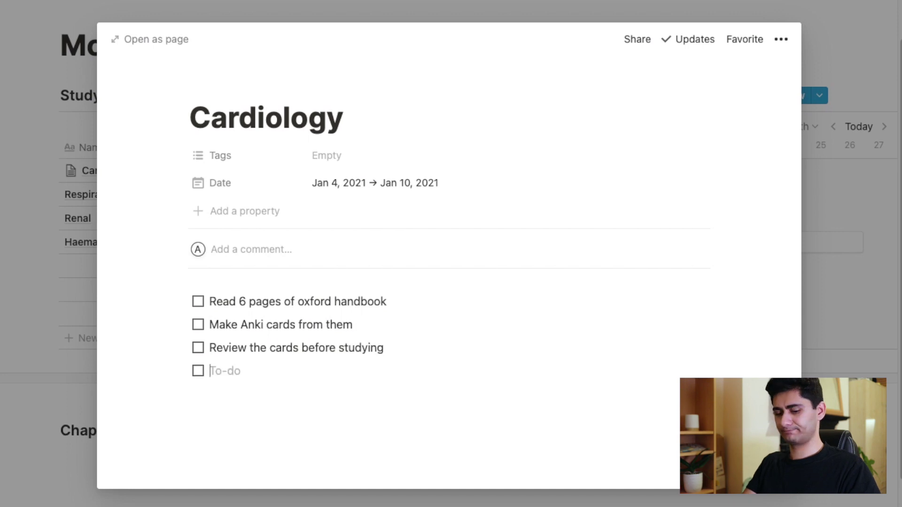
text(Like Abhiyan's video)
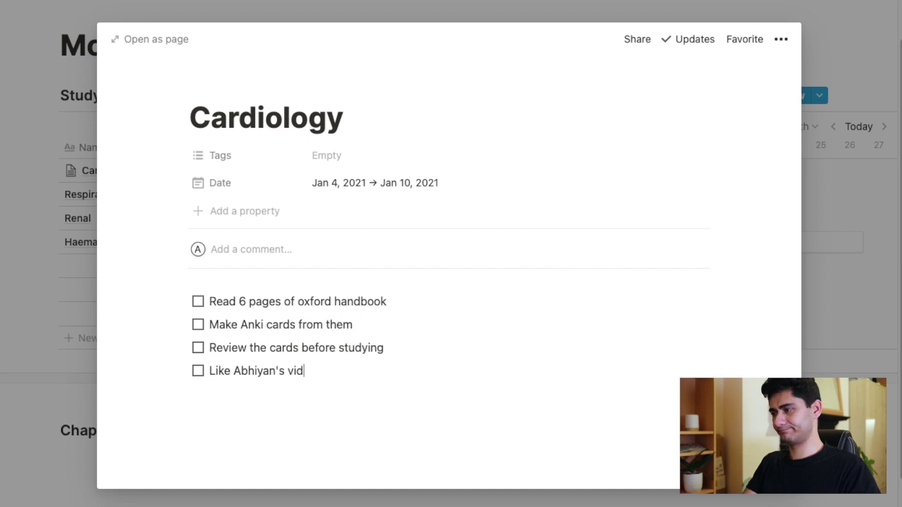
- Insert the italic line 'Every study session do this:' above the Cardiology to-dos, then select it
click(210, 301)
key(Return)
click(197, 301)
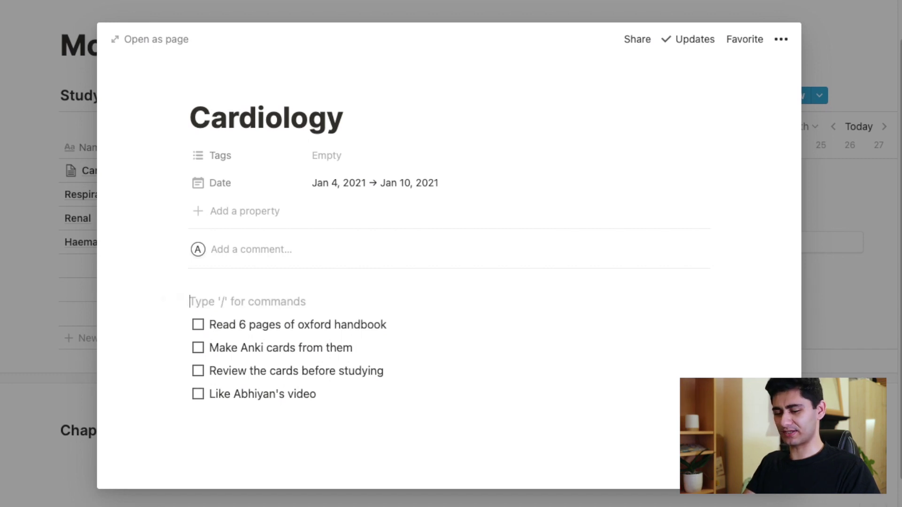
key(ctrl+i)
text(Every sutdy)
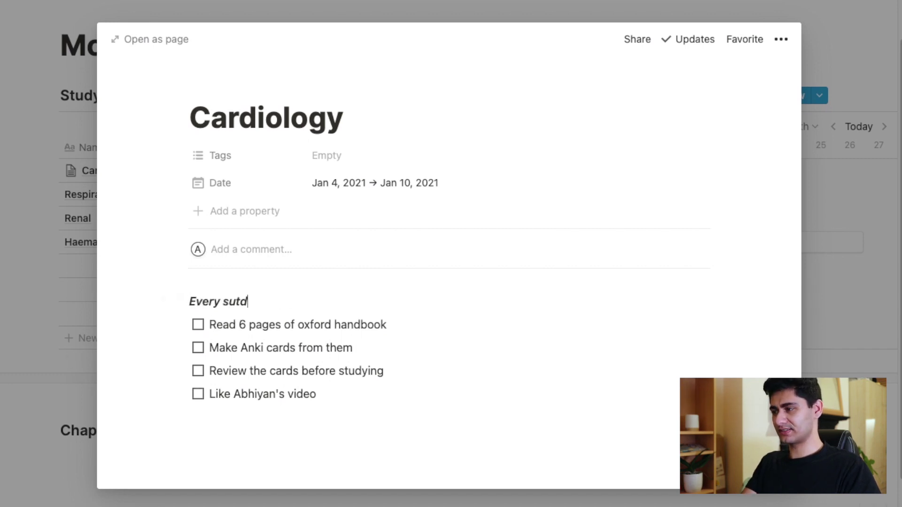
key(BackSpace)
key(BackSpace)
key(BackSpace)
key(BackSpace)
text(tudy ses)
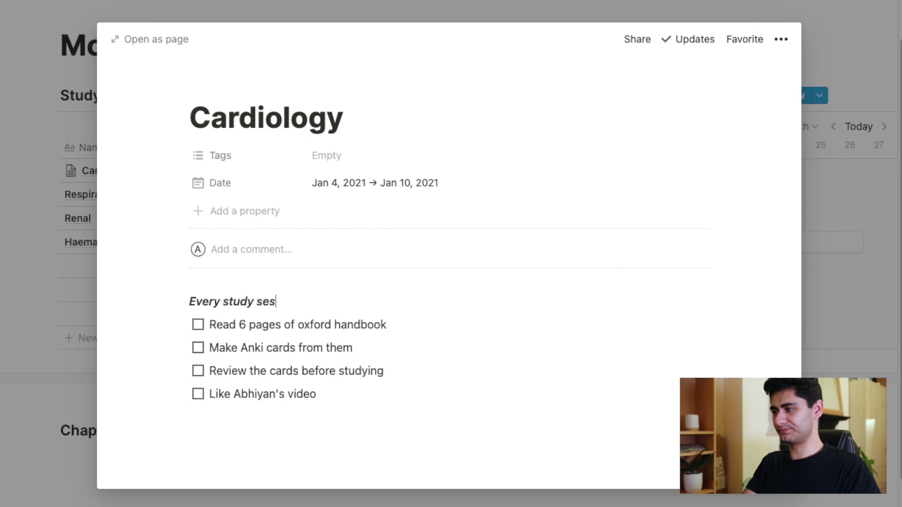
text(sion do this)
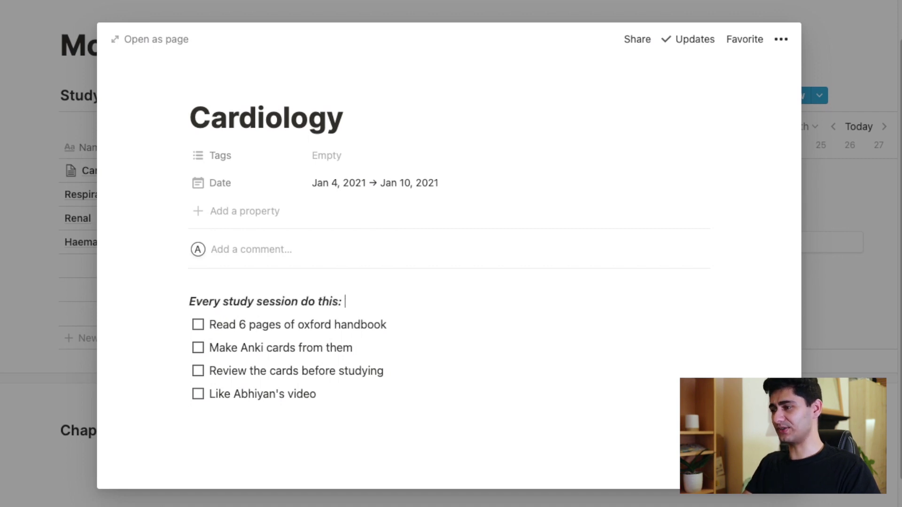
text(:)
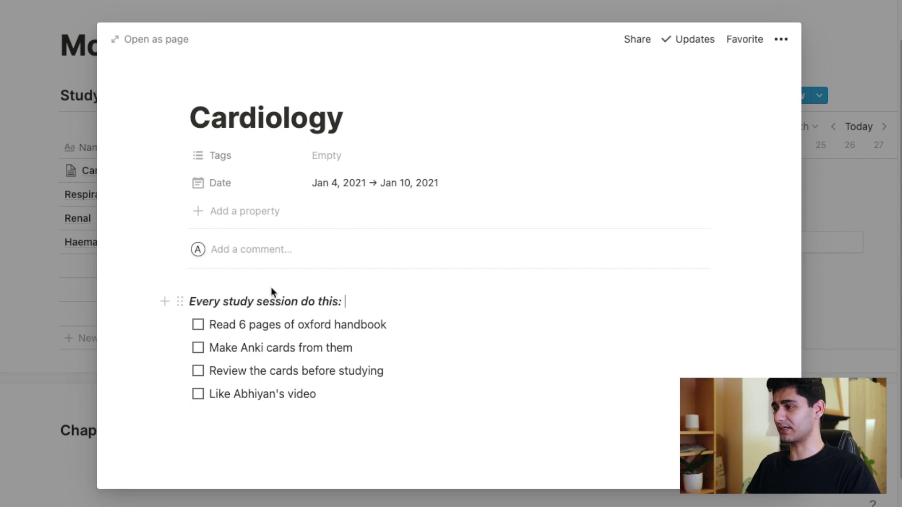
triple_click(272, 305)
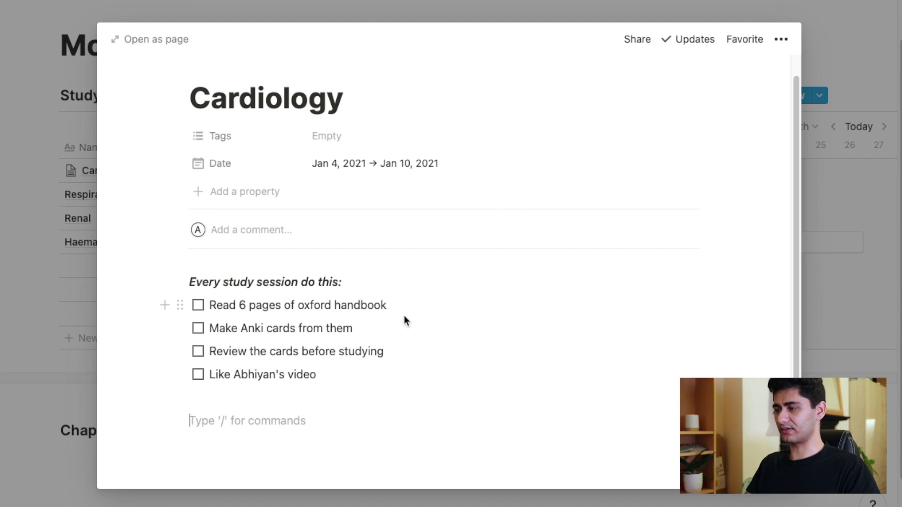
text(/file)
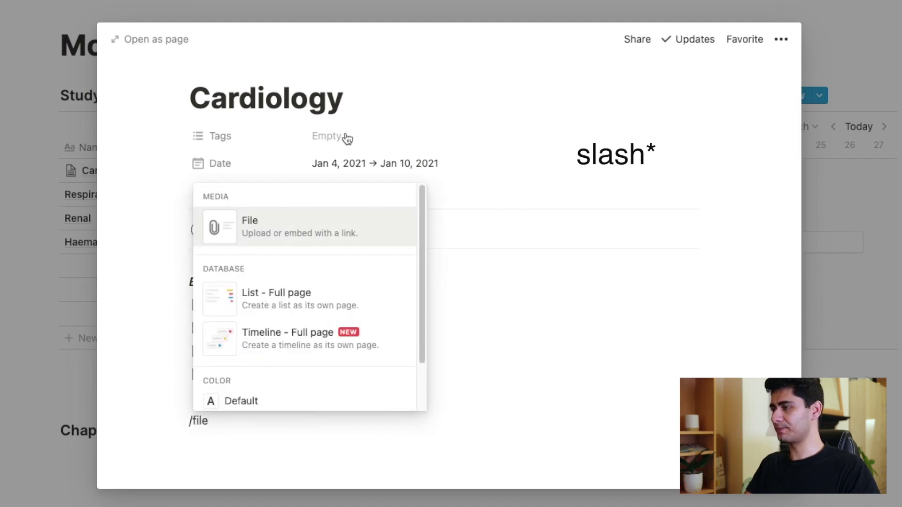
click(296, 233)
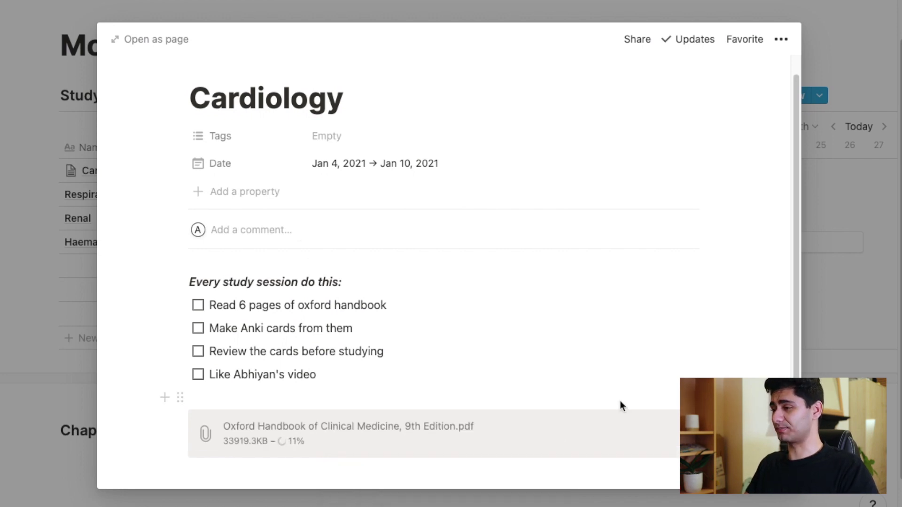
scroll(620, 402, down, 1)
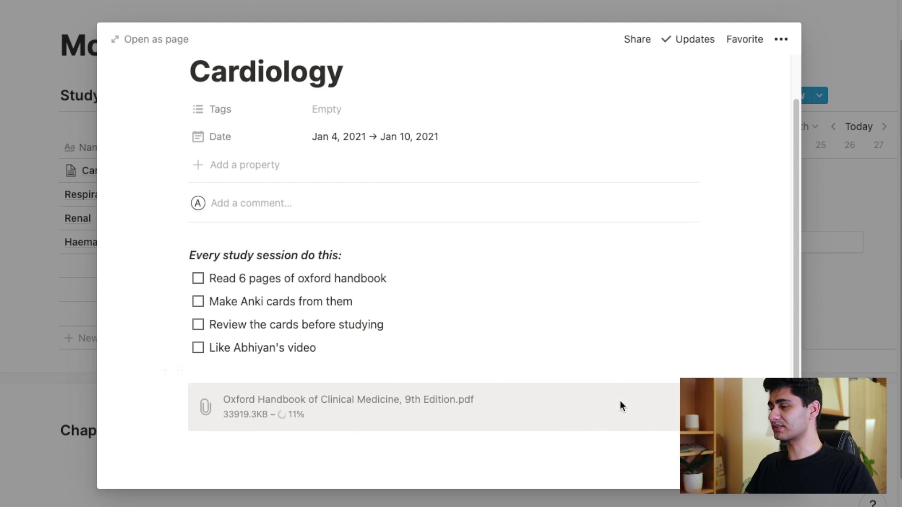
click(539, 449)
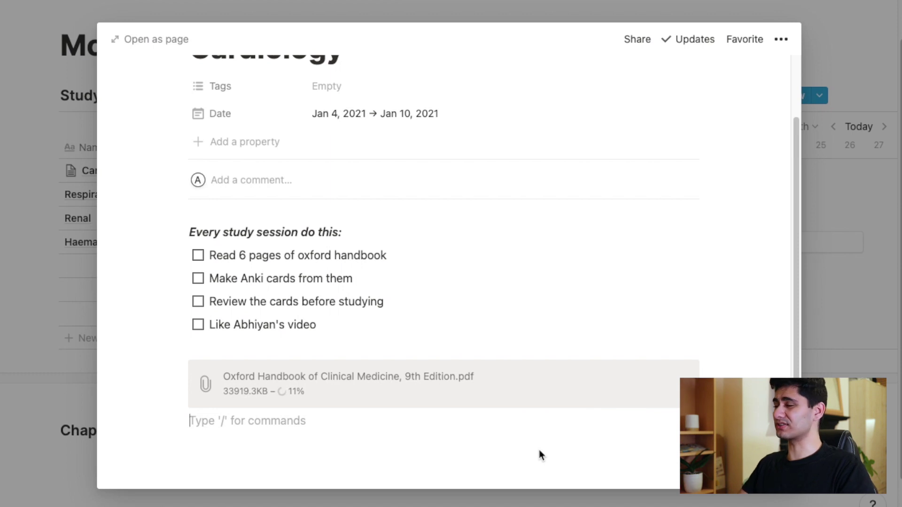
click(653, 383)
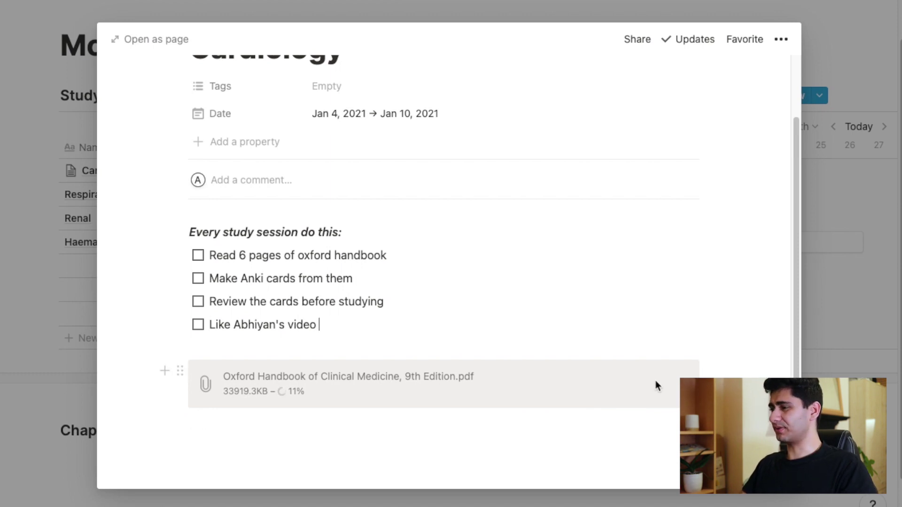
click(436, 380)
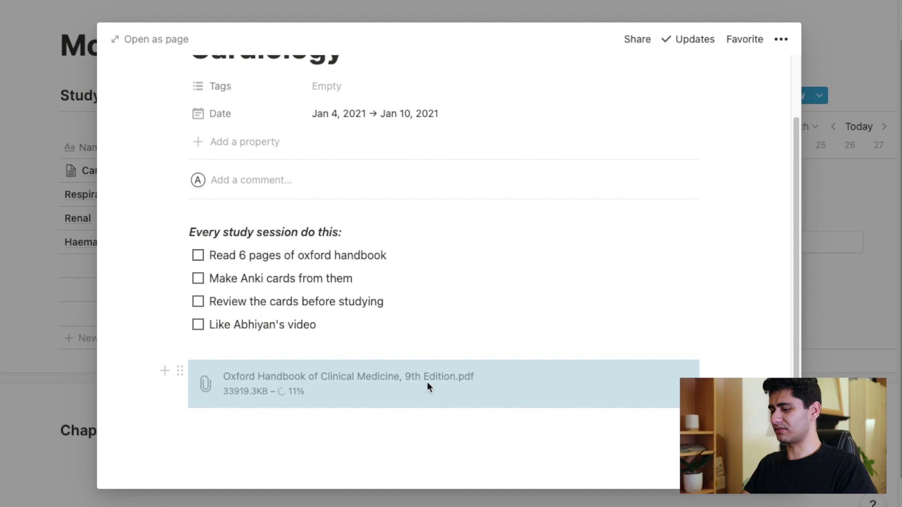
key(BackSpace)
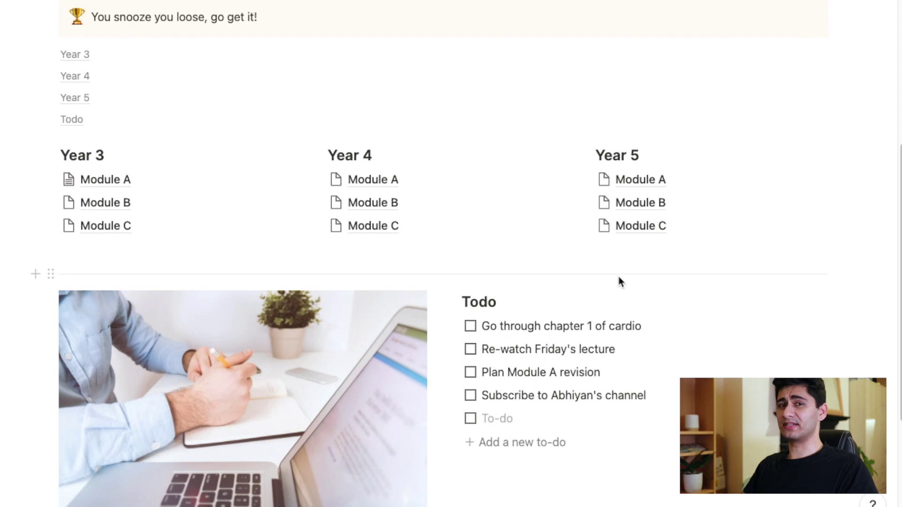
- Go to the Uni page and scroll down to its Year 4, Year 5 and Year 6 lists
scroll(618, 280, up, 6)
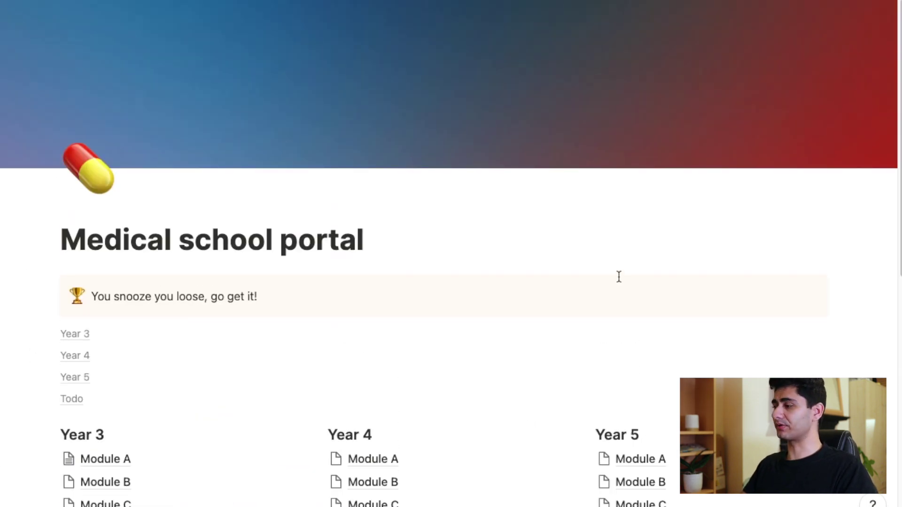
scroll(619, 276, down, 5)
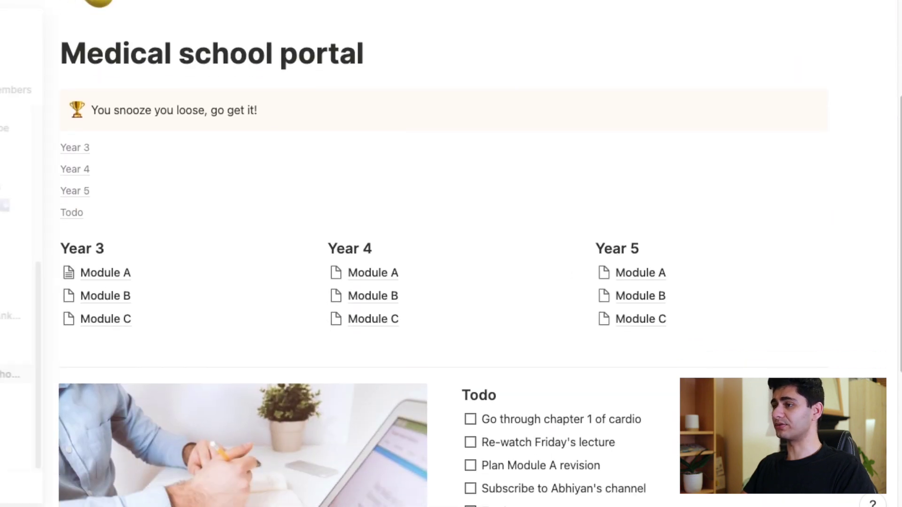
click(53, 278)
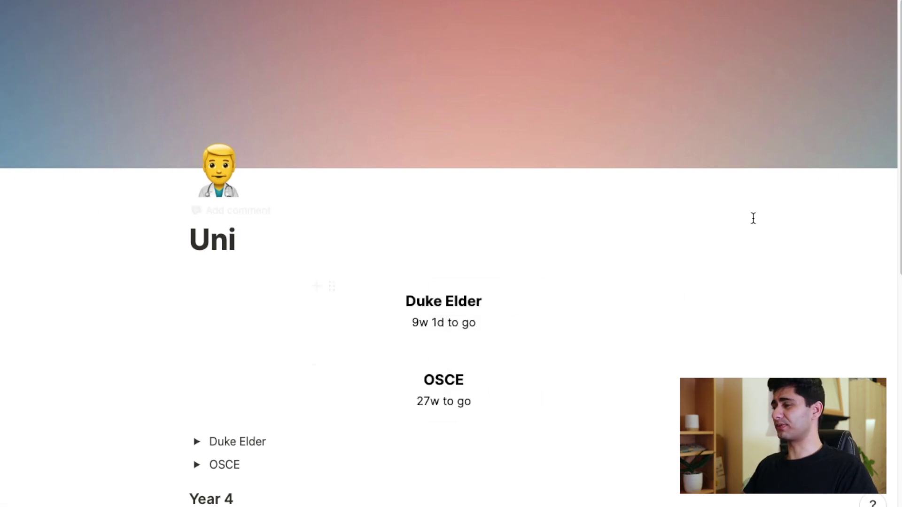
scroll(764, 254, down, 1)
scroll(765, 253, down, 2)
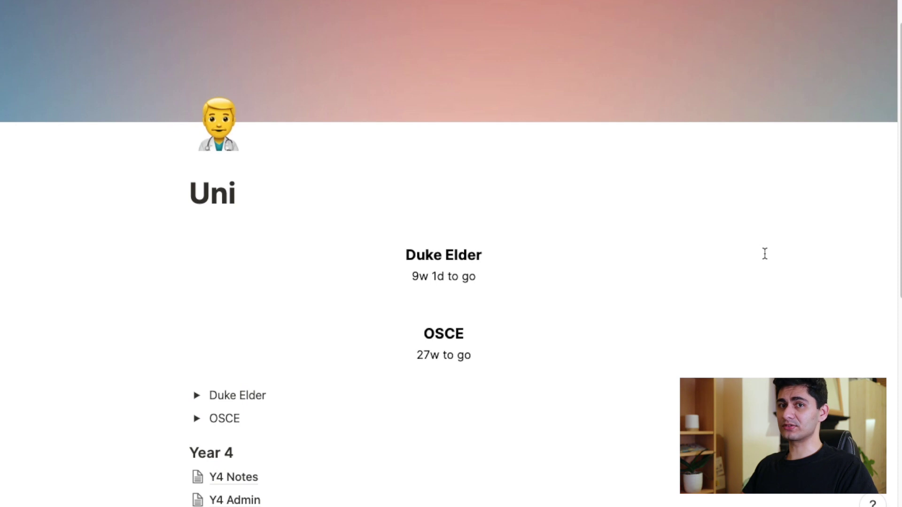
scroll(764, 254, down, 5)
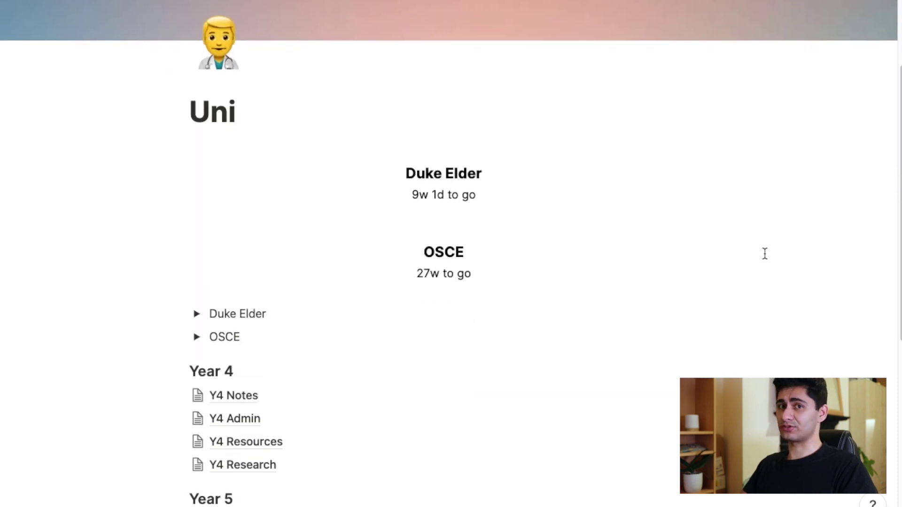
scroll(765, 254, down, 5)
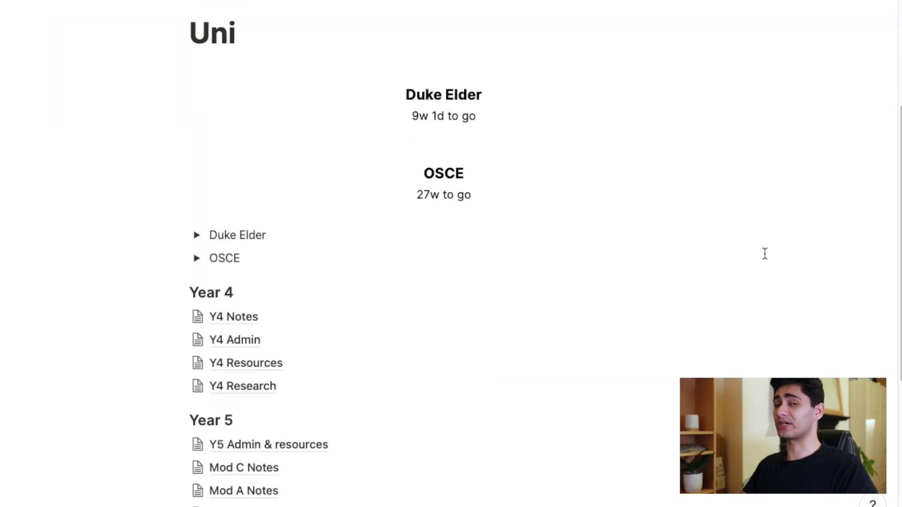
scroll(764, 254, down, 1)
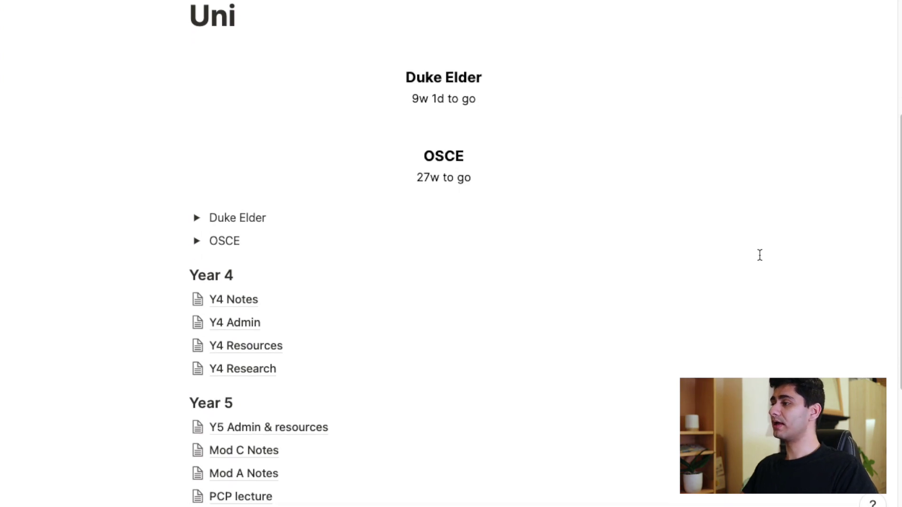
scroll(760, 255, down, 10)
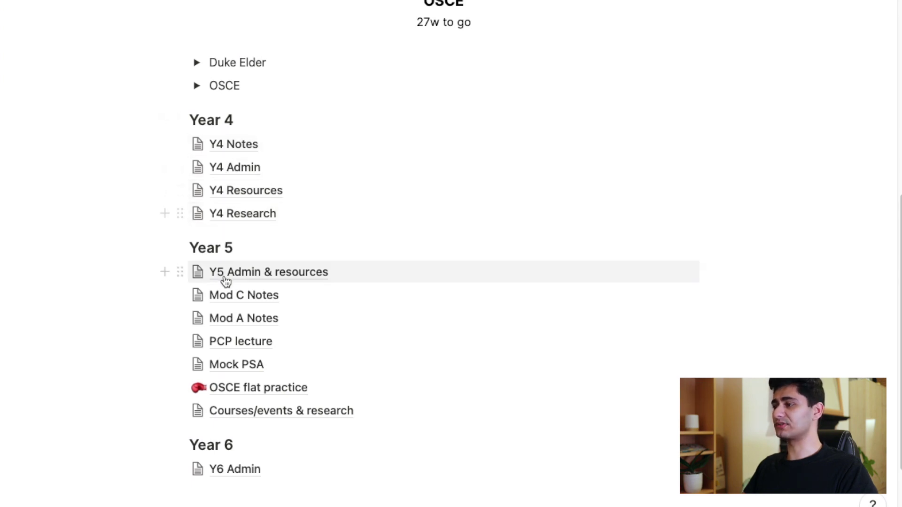
- Open the Y4 page inside Y4 Notes and place the cursor on the empty line under the colour key
click(254, 149)
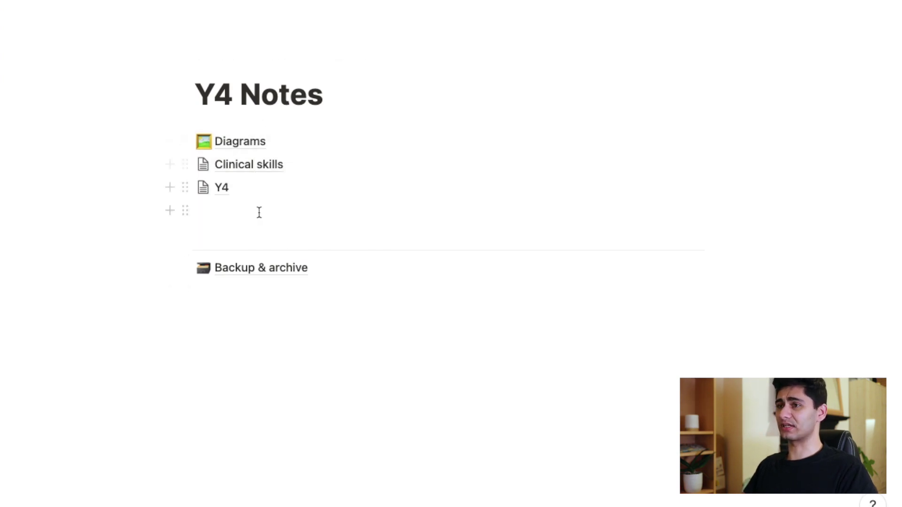
click(254, 194)
scroll(240, 186, down, 3)
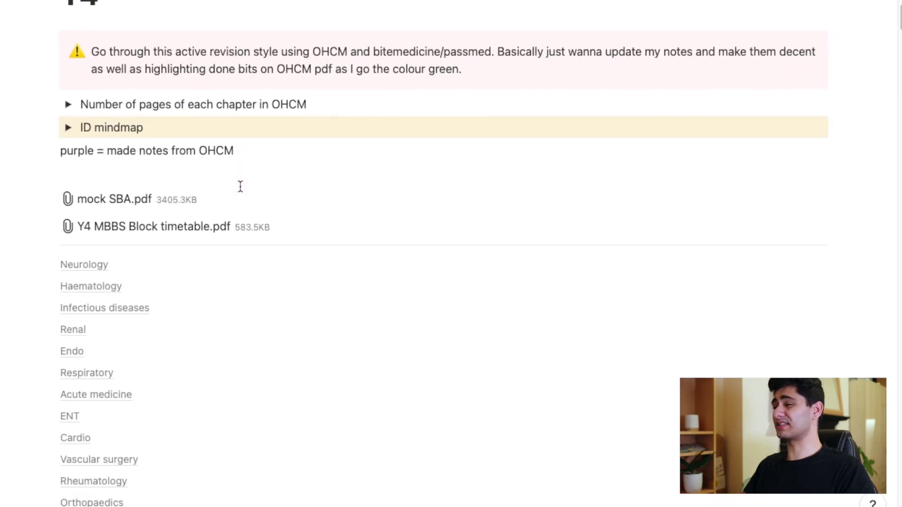
scroll(240, 188, down, 3)
scroll(240, 193, up, 5)
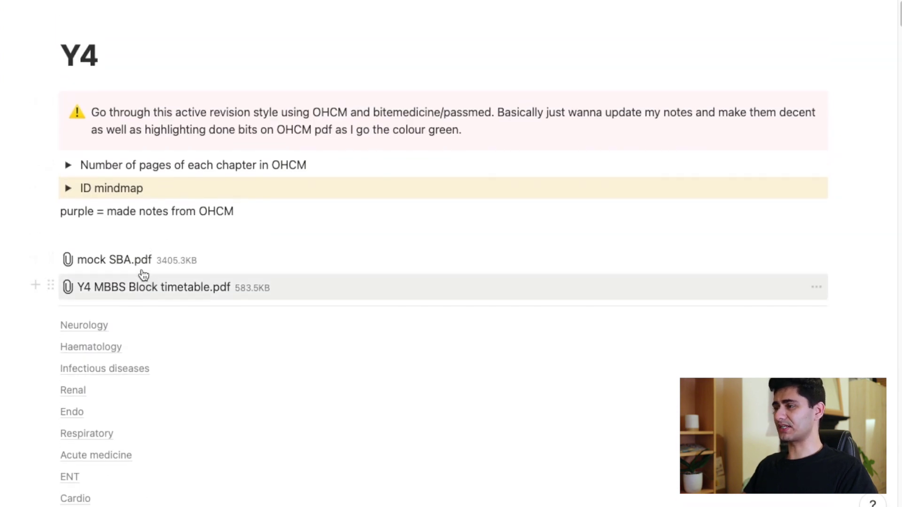
click(83, 237)
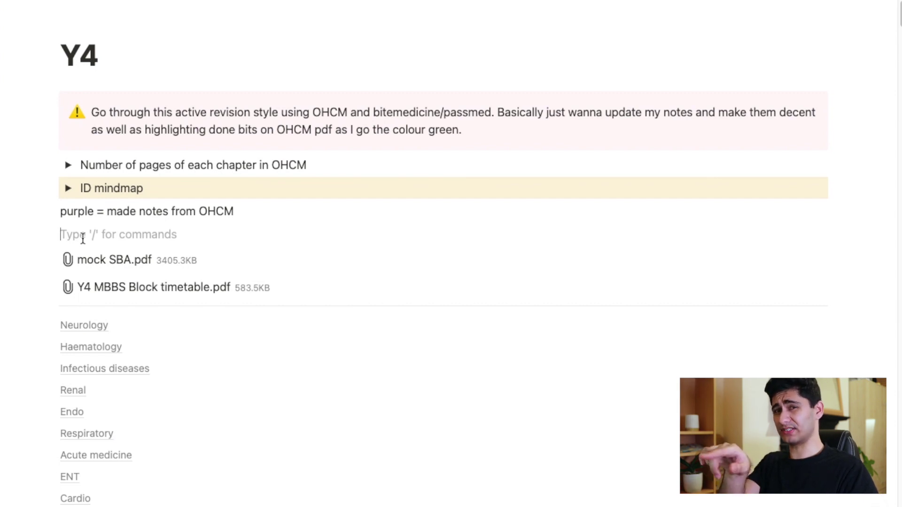
- Create a toggle named 'Text' and add a 'Text' line inside it
text(> )
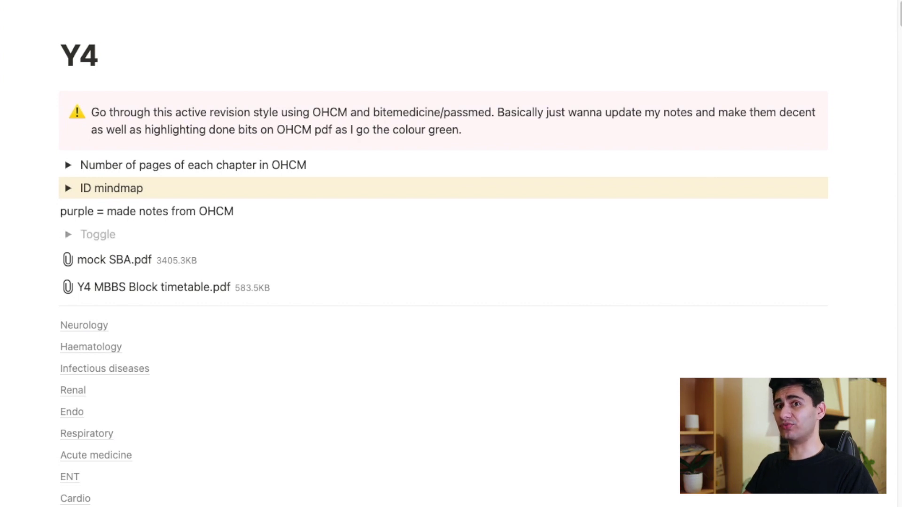
text(Text)
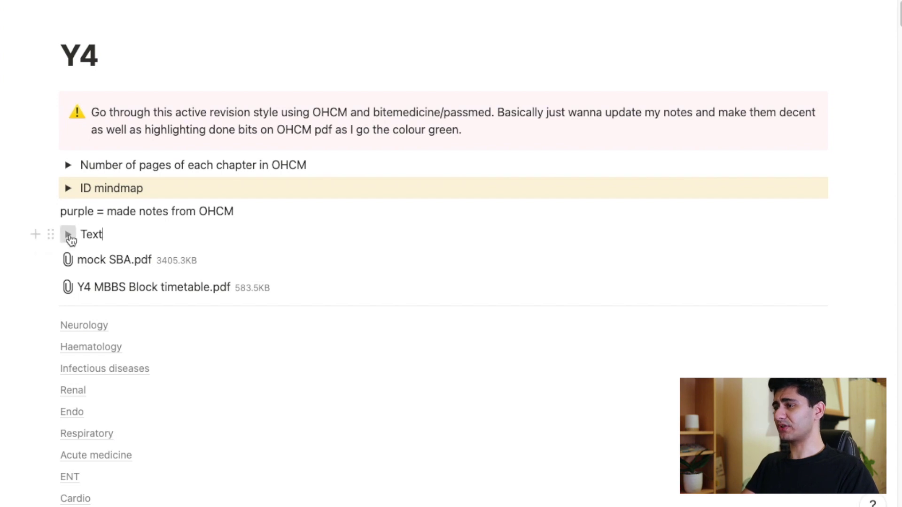
click(68, 234)
click(121, 260)
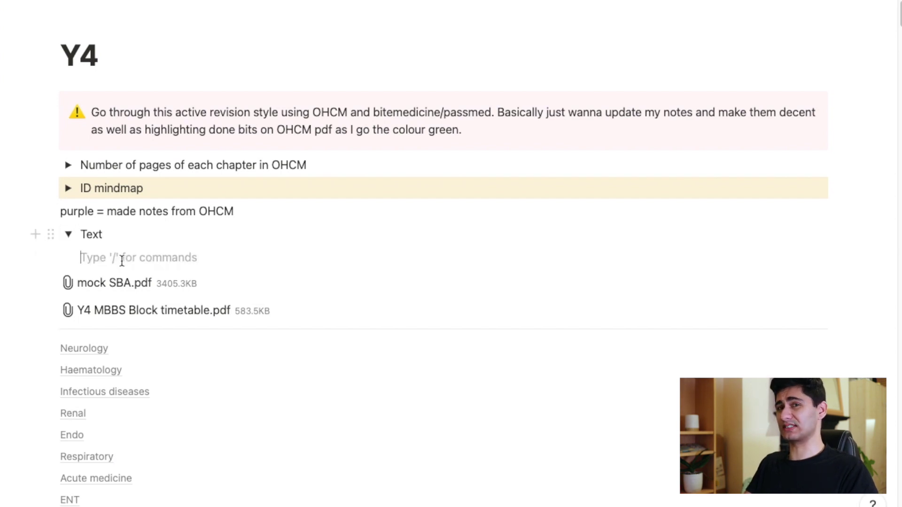
text(Text)
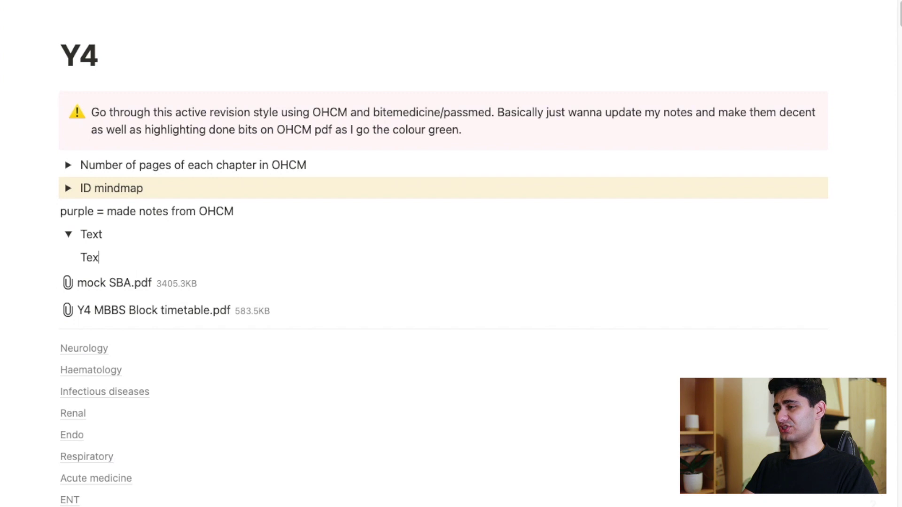
key(Return)
- Drag the mock SBA.pdf attachment into the Text toggle, add a '/' line below, then collapse and re-expand it
drag(50, 305, 94, 273)
click(120, 302)
text(/)
scroll(225, 229, down, 5)
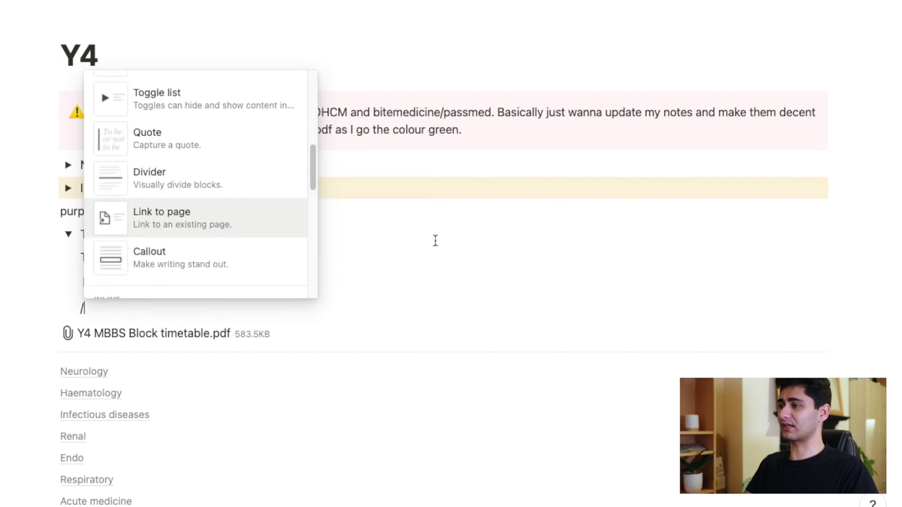
click(448, 250)
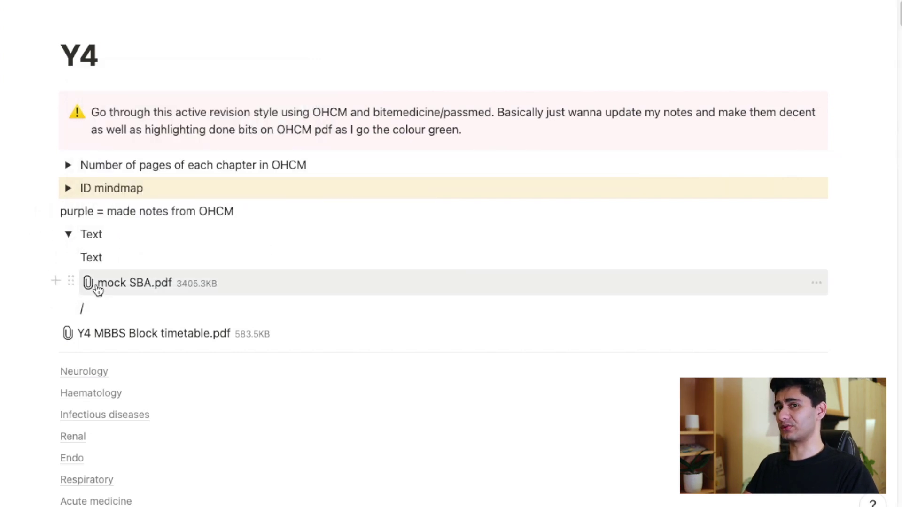
click(68, 234)
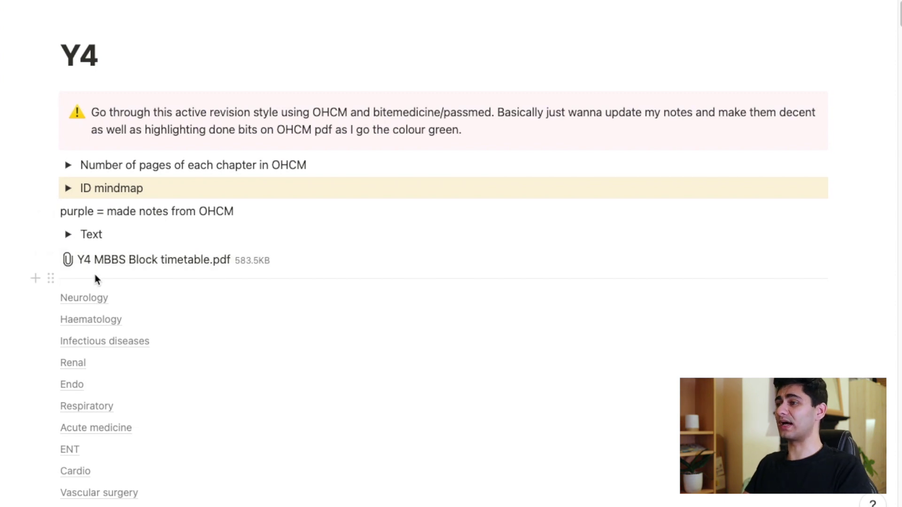
click(71, 239)
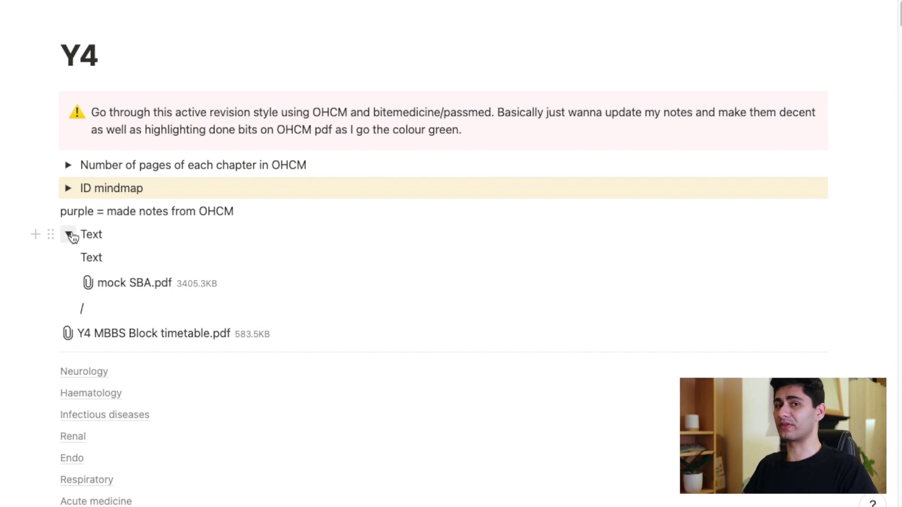
- Collapse the Text toggle and expand the Headaches topic further down under Neurology
click(70, 235)
scroll(169, 292, down, 5)
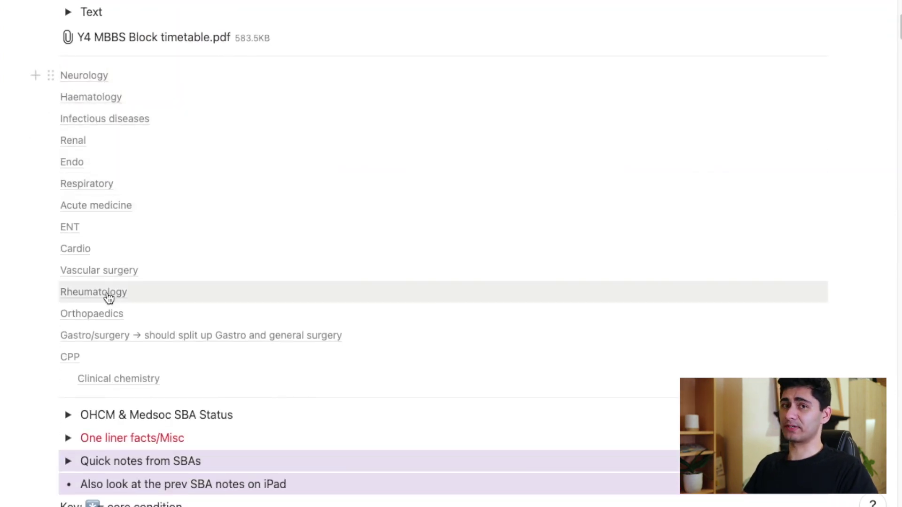
scroll(109, 297, down, 12)
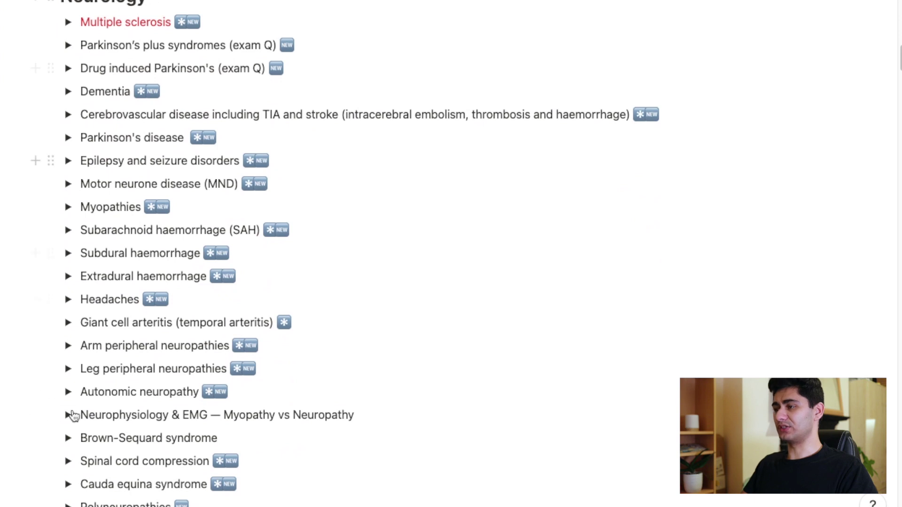
scroll(159, 206, down, 2)
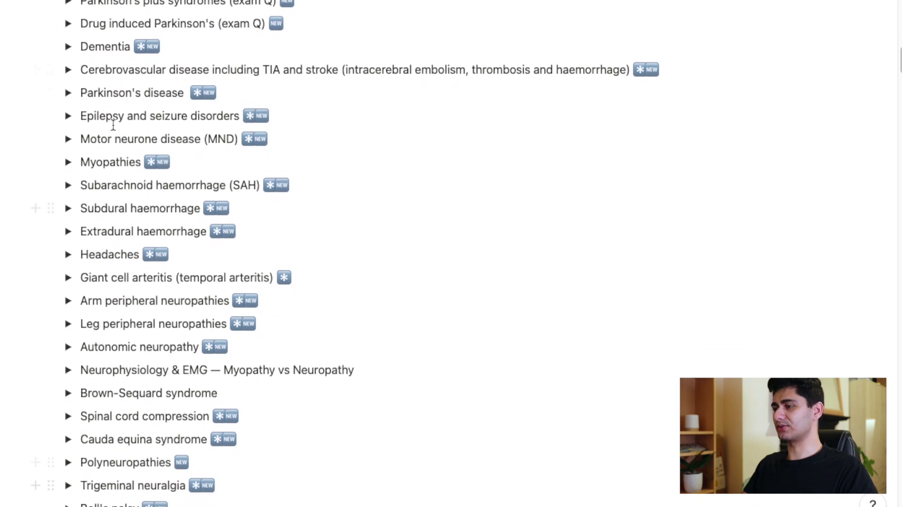
scroll(116, 300, down, 4)
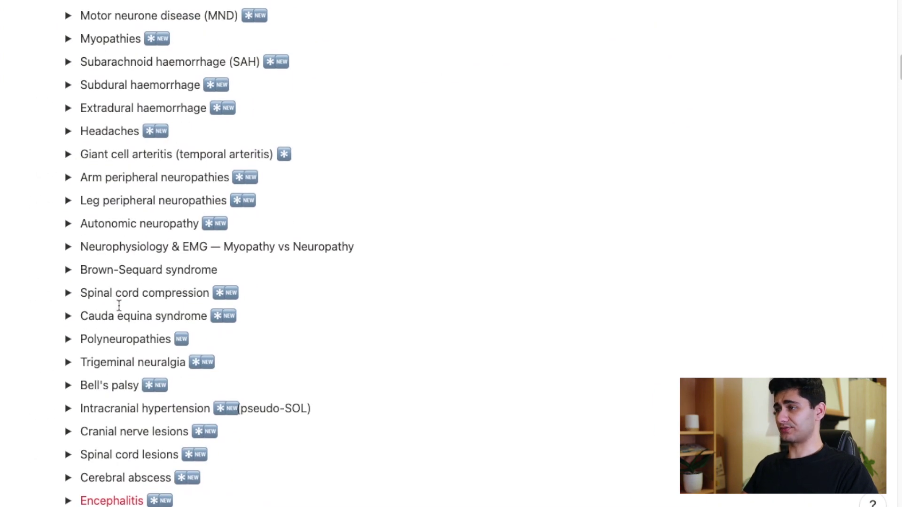
click(68, 131)
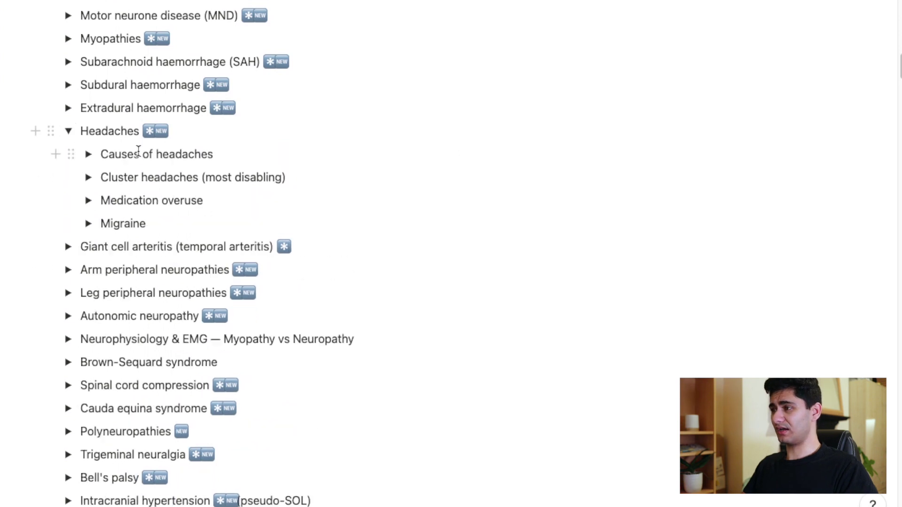
- Expand and fold away the Causes of headaches notes, then collapse Headaches
click(88, 154)
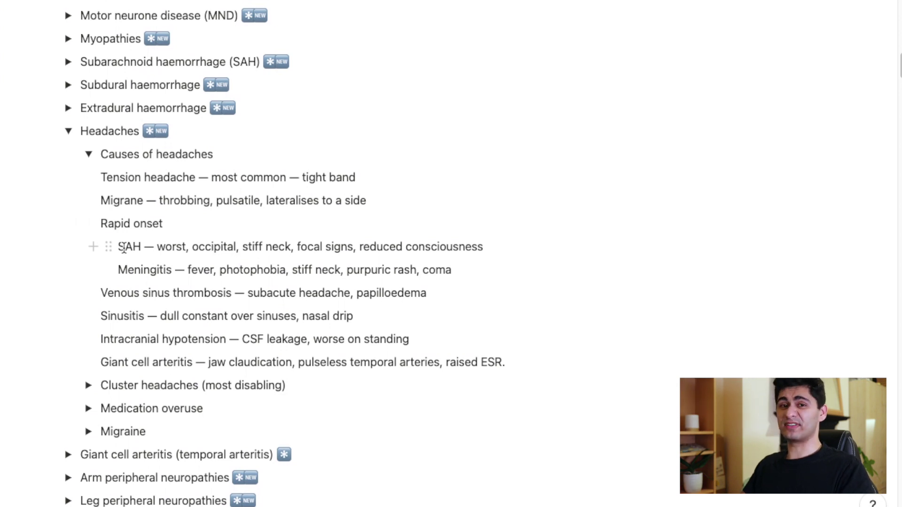
click(88, 155)
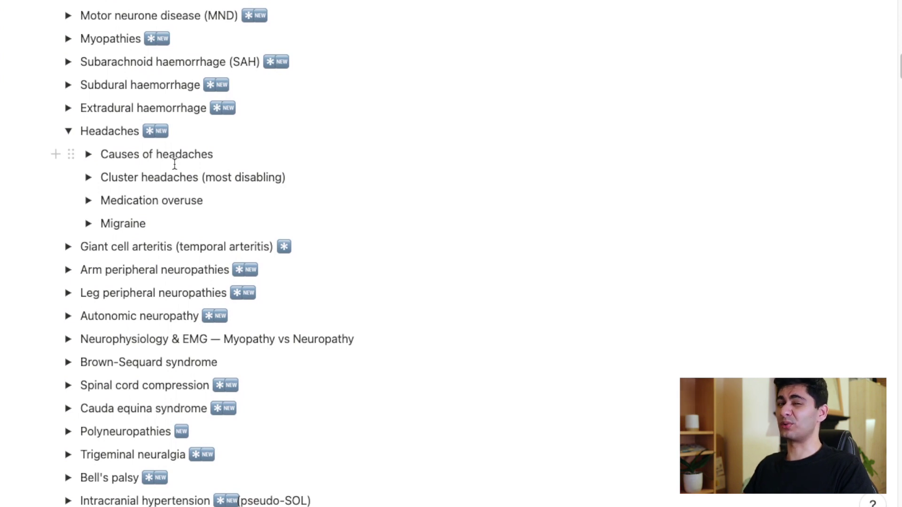
key(super+alt+t)
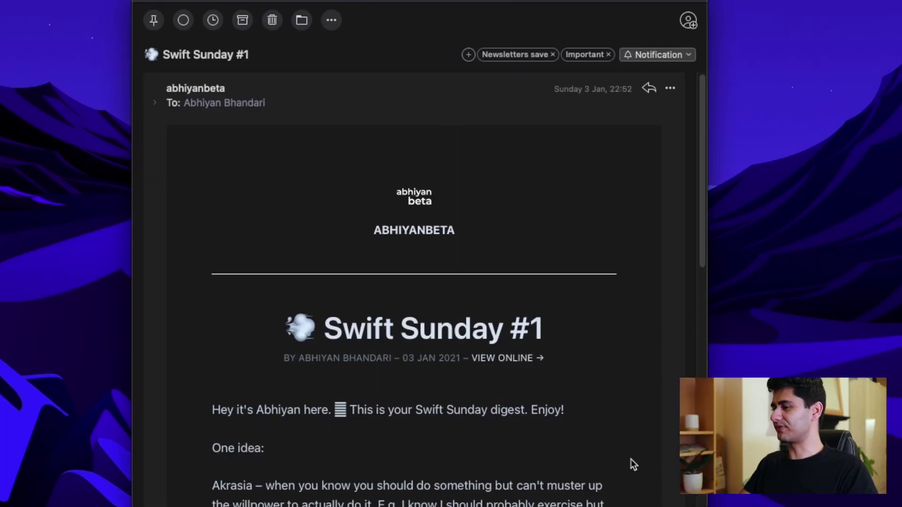
- Scroll through the Swift Sunday #1 email, selecting part of the Akrasia paragraph, down to the About section
scroll(631, 464, down, 3)
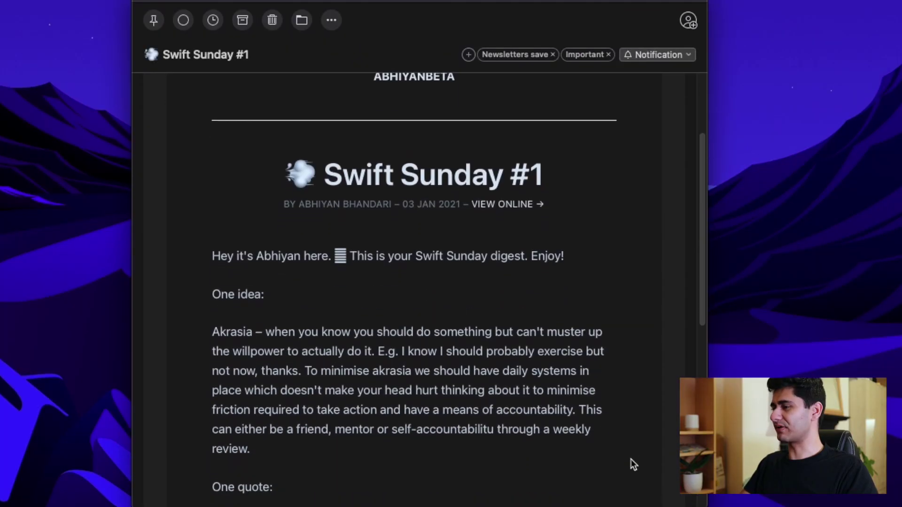
drag(268, 335, 375, 350)
scroll(610, 328, down, 1)
drag(494, 384, 486, 383)
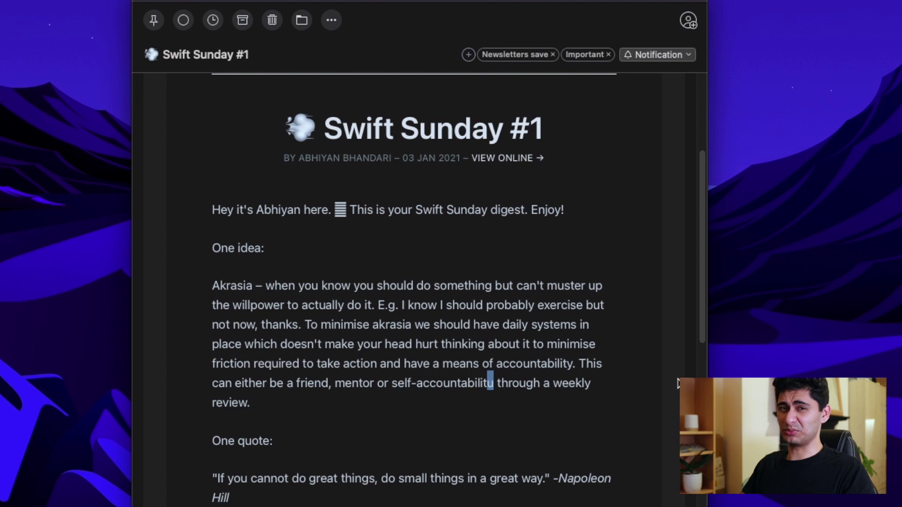
scroll(676, 383, down, 4)
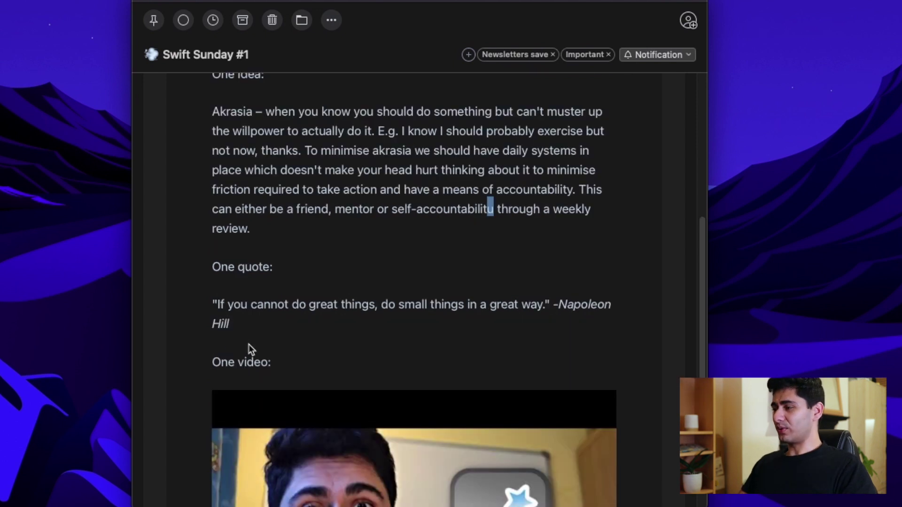
scroll(249, 344, down, 5)
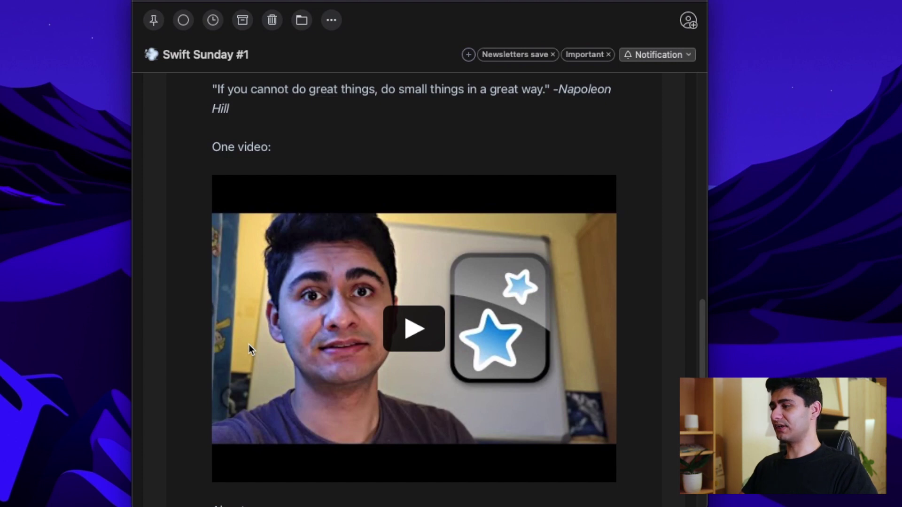
scroll(249, 344, down, 3)
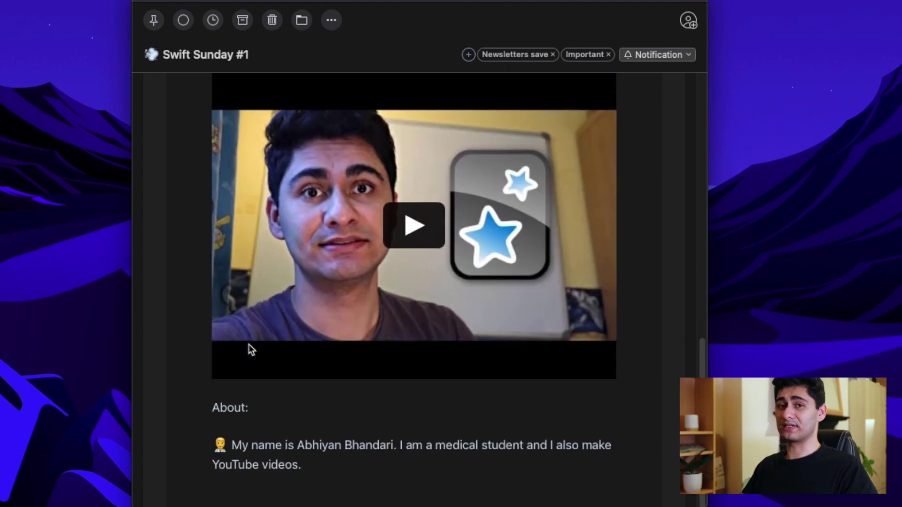